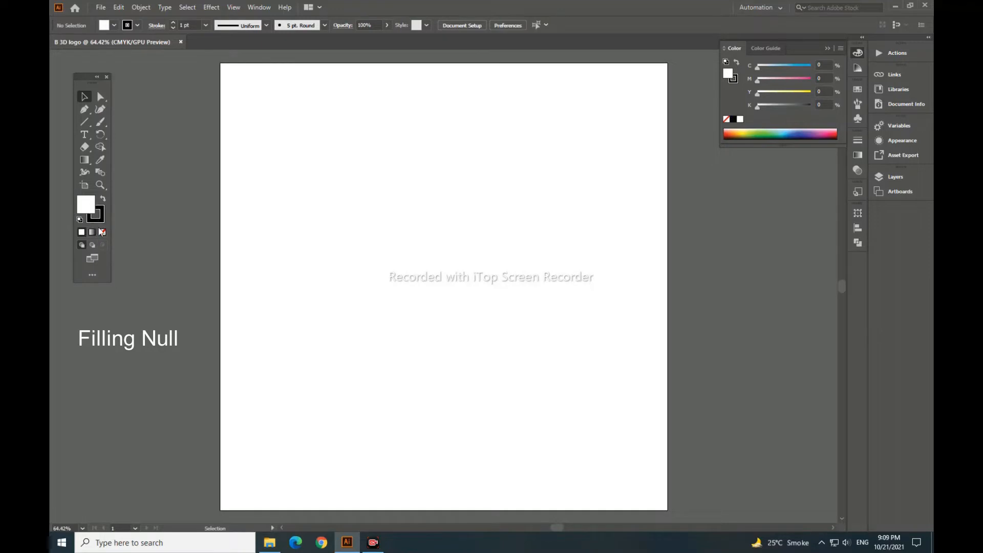
Set the fill to none and draw a circle about 311 px in diameter near the middle of the artboard
{"action": "left_click", "coordinate": [102, 232]}
{"action": "right_click", "coordinate": [81, 125]}
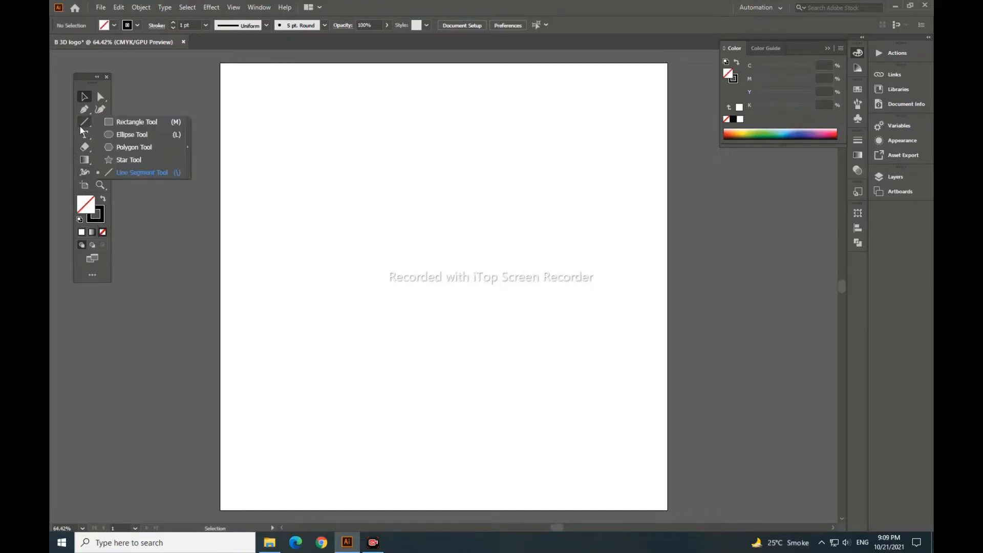
{"action": "left_click", "coordinate": [145, 137]}
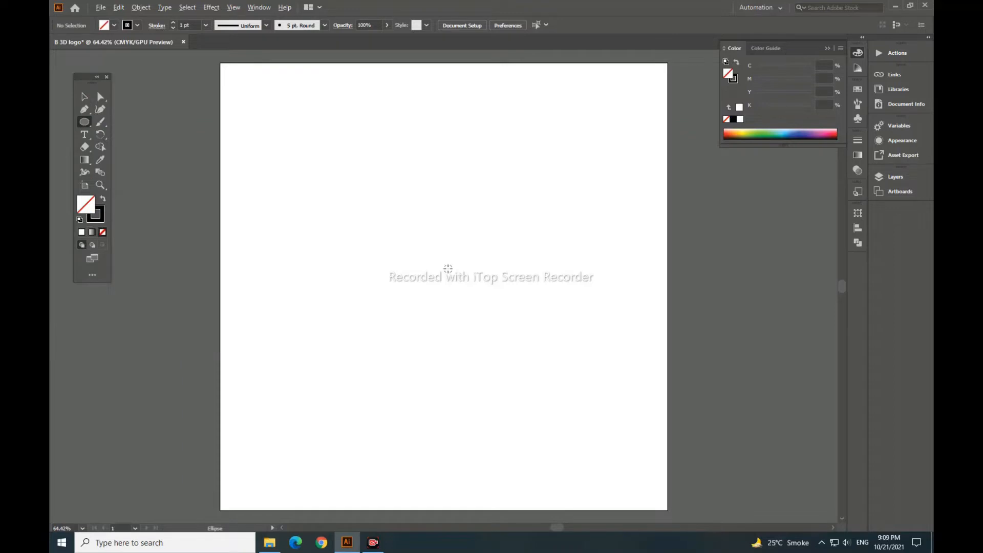
{"action": "left_click_drag", "start_coordinate": [448, 269], "coordinate": [502, 338]}
{"action": "key", "text": "v"}
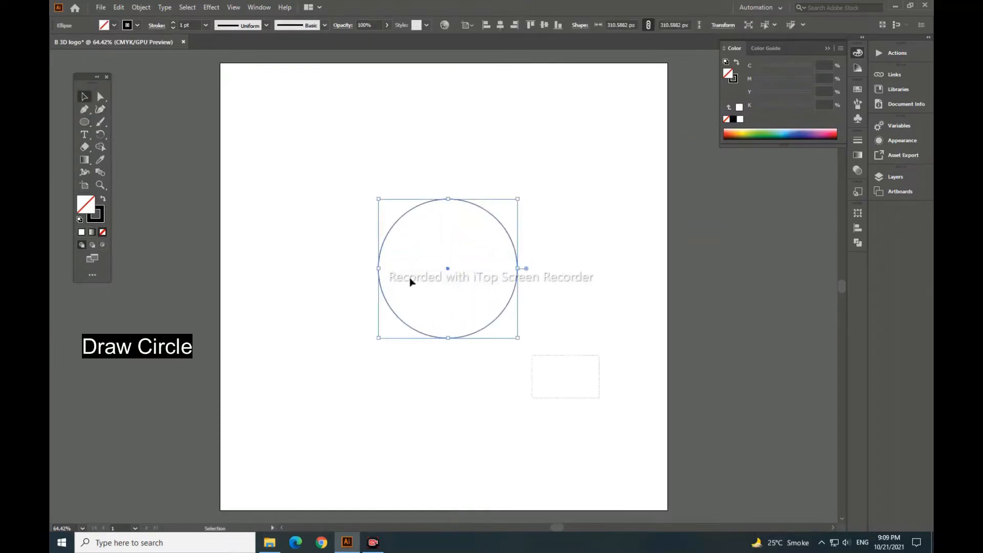
Paste a copy of the circle in front and shrink it around its center into a small concentric circle
{"action": "left_click", "coordinate": [550, 275]}
{"action": "left_click", "coordinate": [495, 319]}
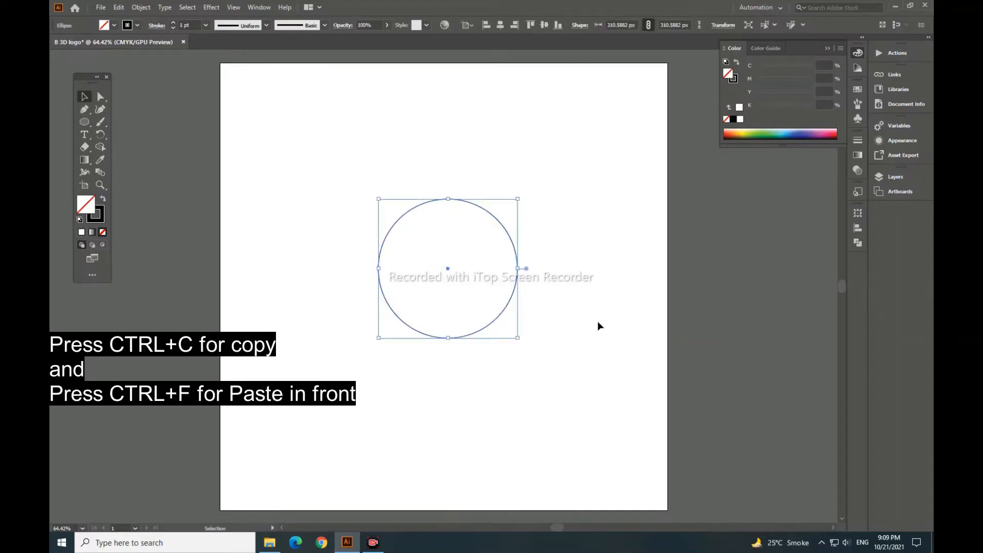
{"action": "key", "text": "a"}
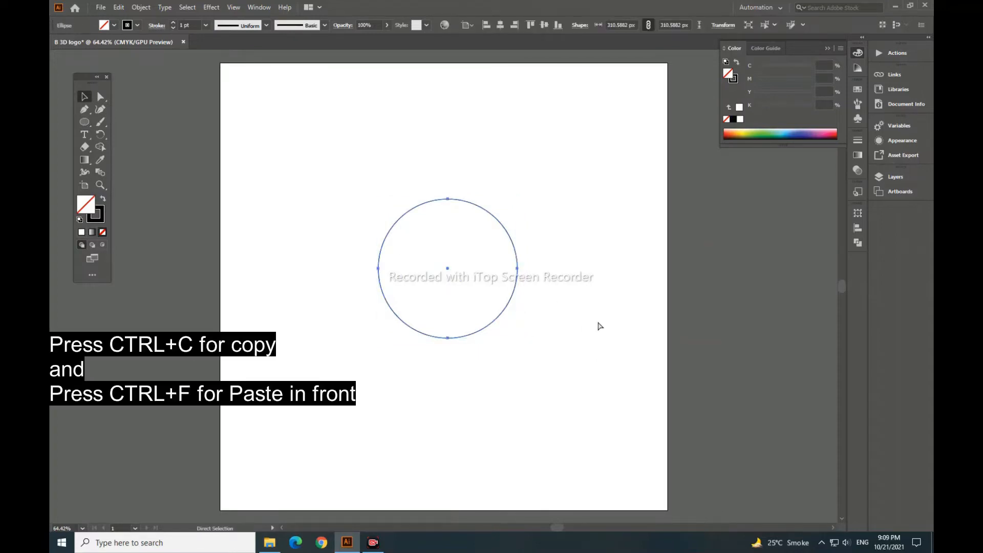
{"action": "key", "text": "v"}
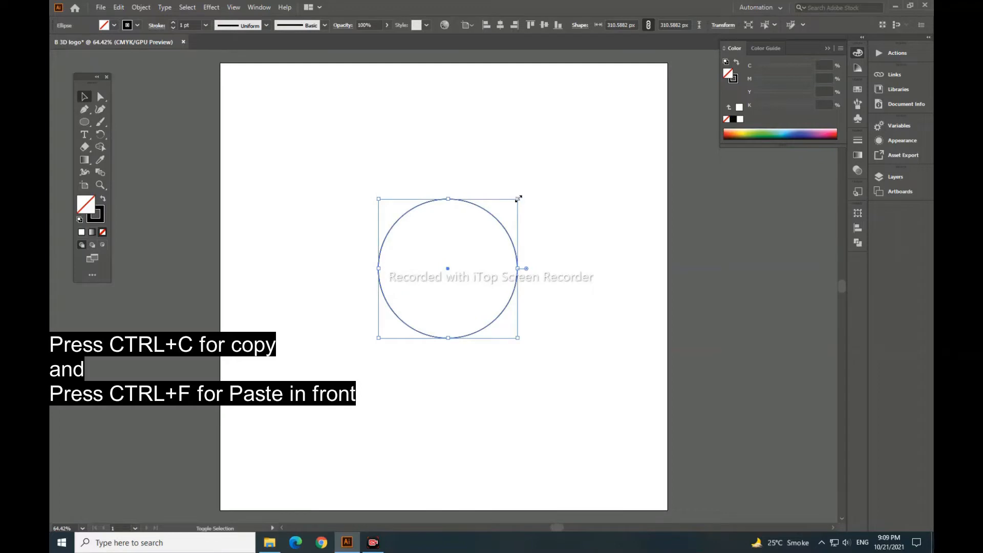
{"action": "left_click_drag", "start_coordinate": [518, 198], "coordinate": [496, 258]}
Move both circles up the artboard and duplicate the pair straight below, with the copied large circle touching the bottom of the upper small circle
{"action": "left_click_drag", "start_coordinate": [573, 366], "coordinate": [342, 180]}
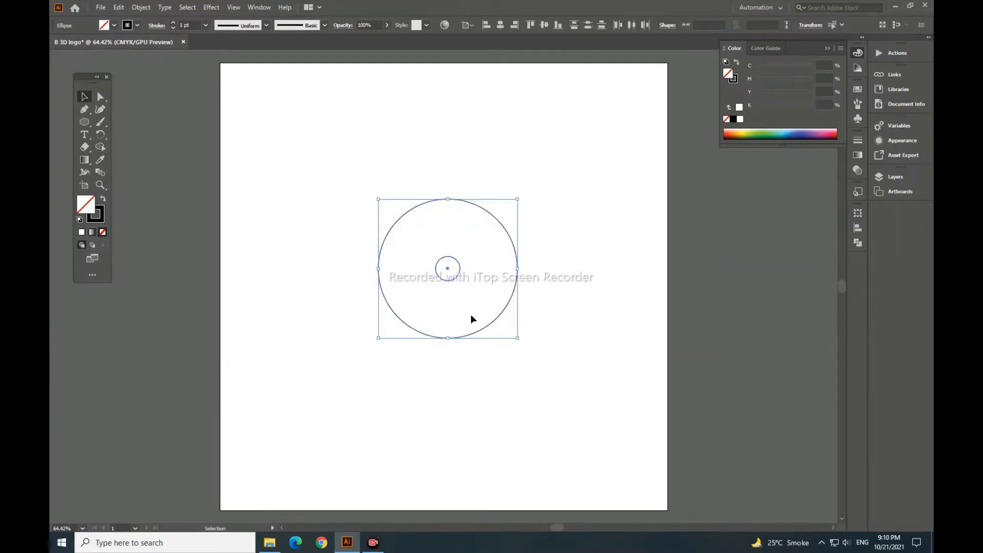
{"action": "left_click_drag", "start_coordinate": [487, 329], "coordinate": [487, 222]}
{"action": "left_click", "coordinate": [592, 264]}
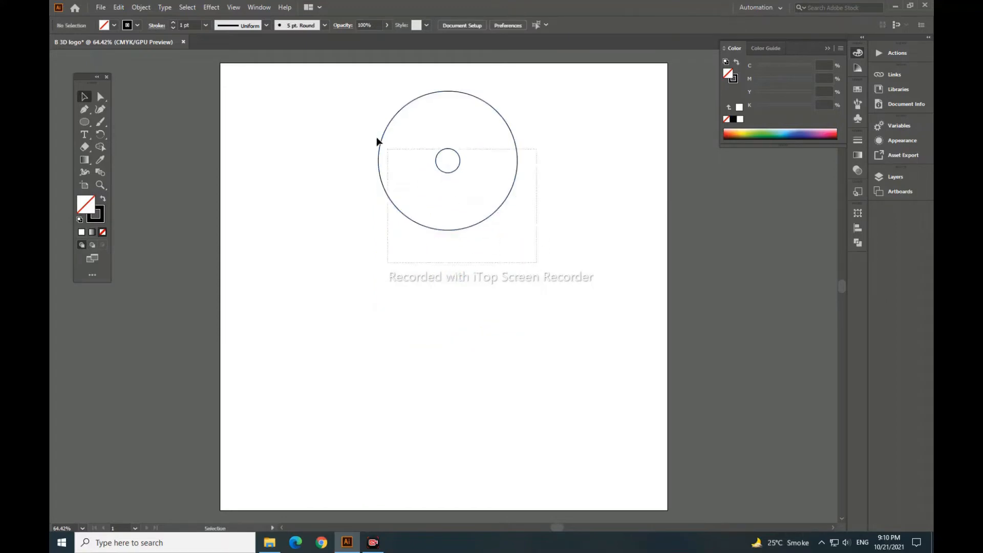
{"action": "left_click", "coordinate": [493, 107]}
{"action": "left_click_drag", "start_coordinate": [492, 109], "coordinate": [495, 192]}
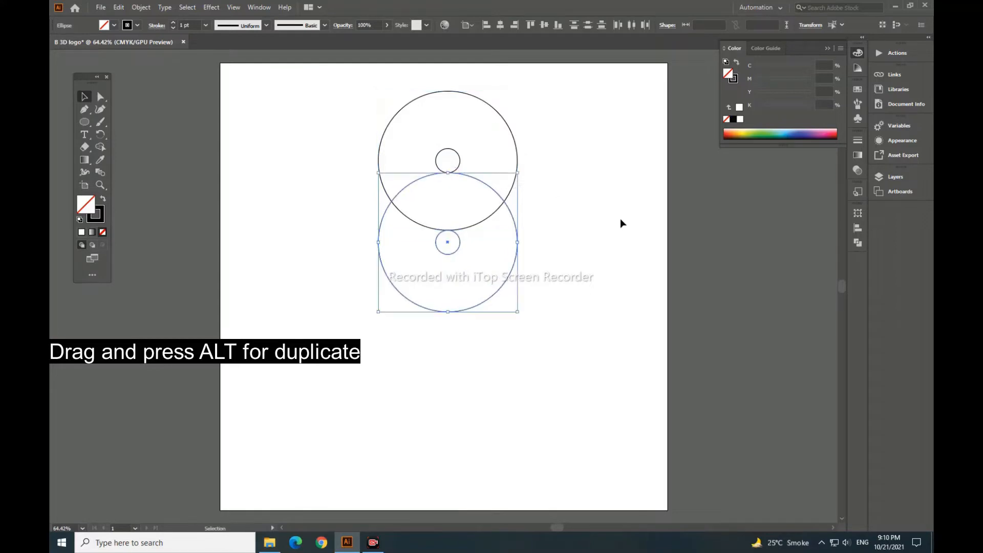
{"action": "left_click", "coordinate": [619, 218]}
Add three large circle copies: two in the stack aligned to the tops of the small circles, one leftward meeting the lower small circle's right edge
{"action": "left_click_drag", "start_coordinate": [463, 97], "coordinate": [480, 240]}
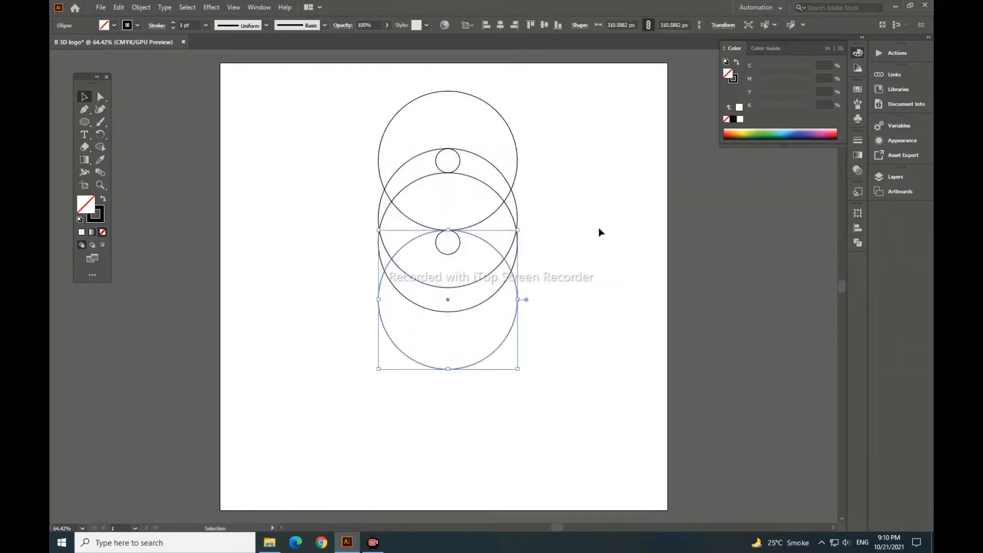
{"action": "left_click", "coordinate": [519, 327]}
{"action": "left_click_drag", "start_coordinate": [510, 337], "coordinate": [459, 276]}
Move the whole group of circles down toward the middle of the artboard
{"action": "left_click_drag", "start_coordinate": [596, 412], "coordinate": [285, 70]}
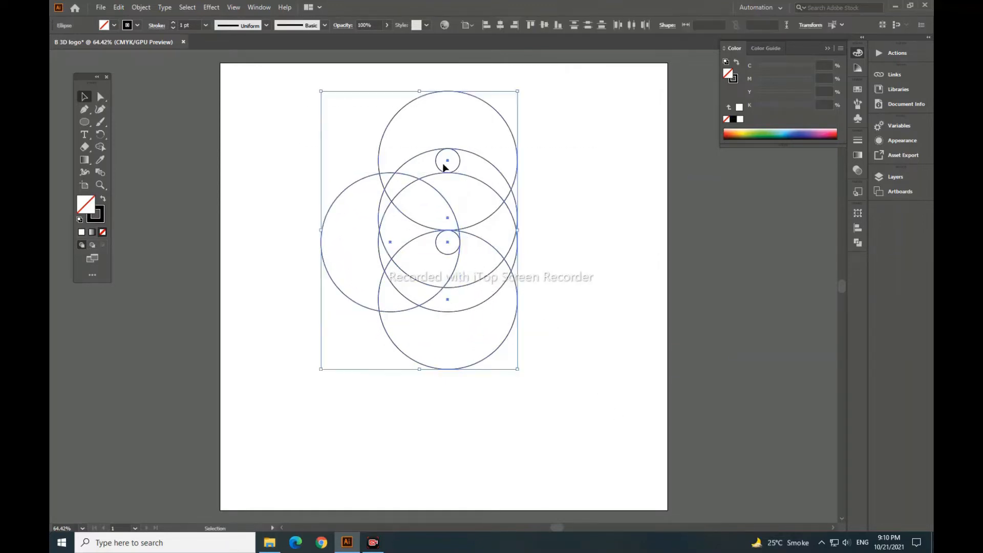
{"action": "left_click_drag", "start_coordinate": [447, 174], "coordinate": [449, 214]}
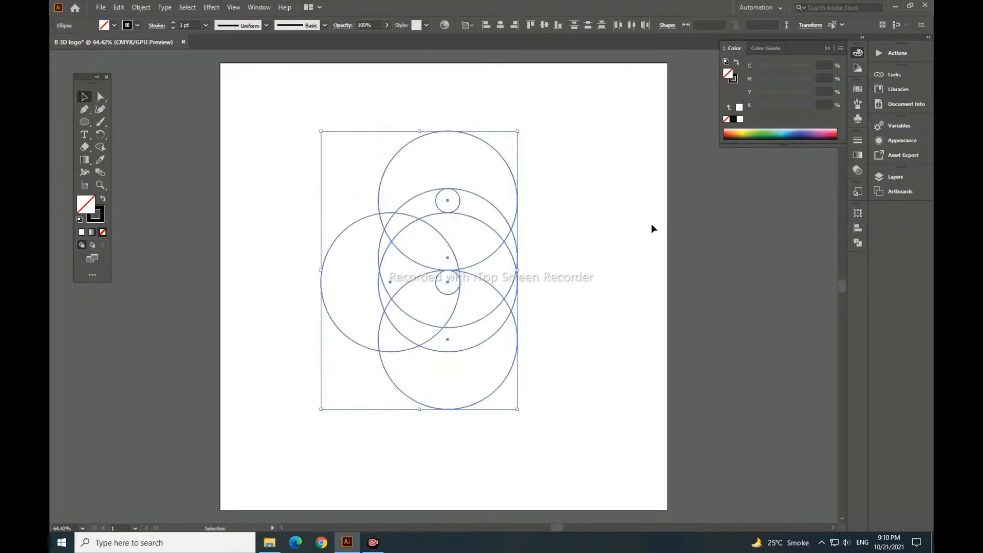
{"action": "left_click_drag", "start_coordinate": [630, 275], "coordinate": [626, 259]}
{"action": "left_click", "coordinate": [459, 287]}
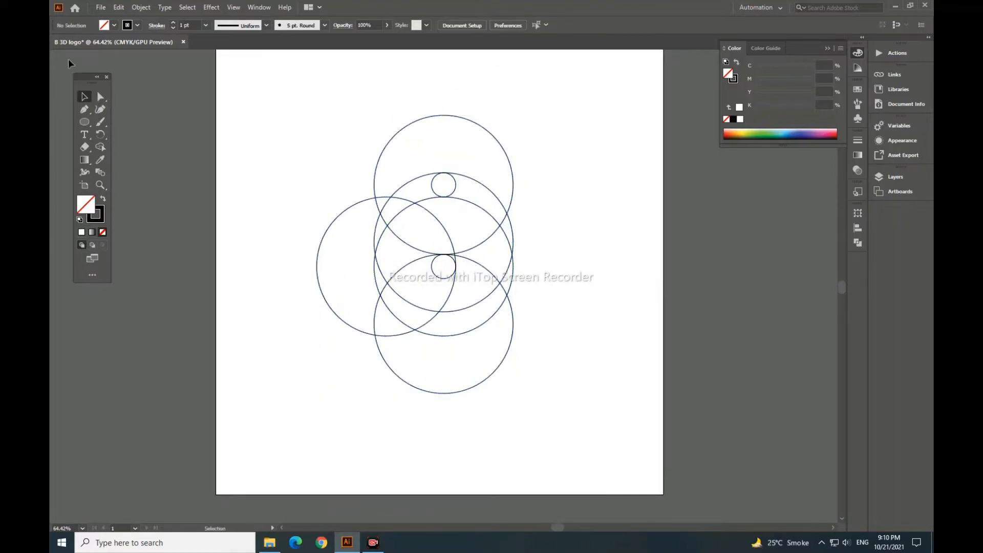
Draw two horizontal lines leftward past the circles, from the top of the upper small circle and the bottom of the lower one
{"action": "left_click", "coordinate": [87, 126]}
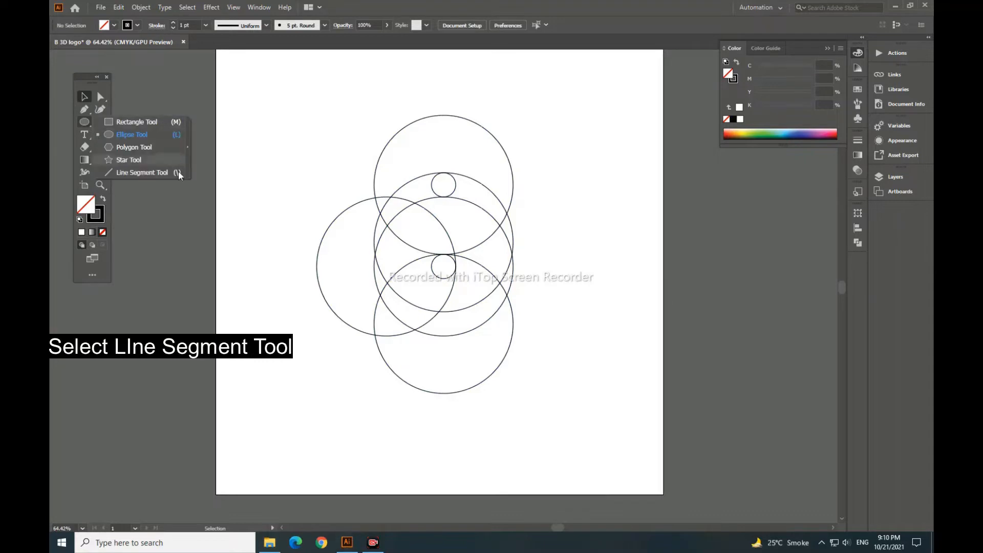
{"action": "left_click", "coordinate": [150, 172]}
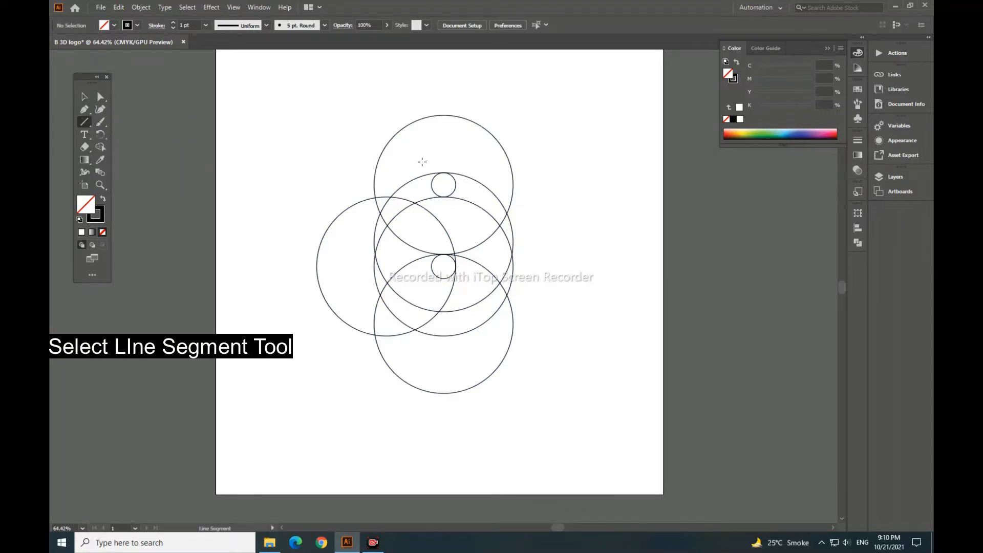
{"action": "left_click_drag", "start_coordinate": [443, 172], "coordinate": [304, 173]}
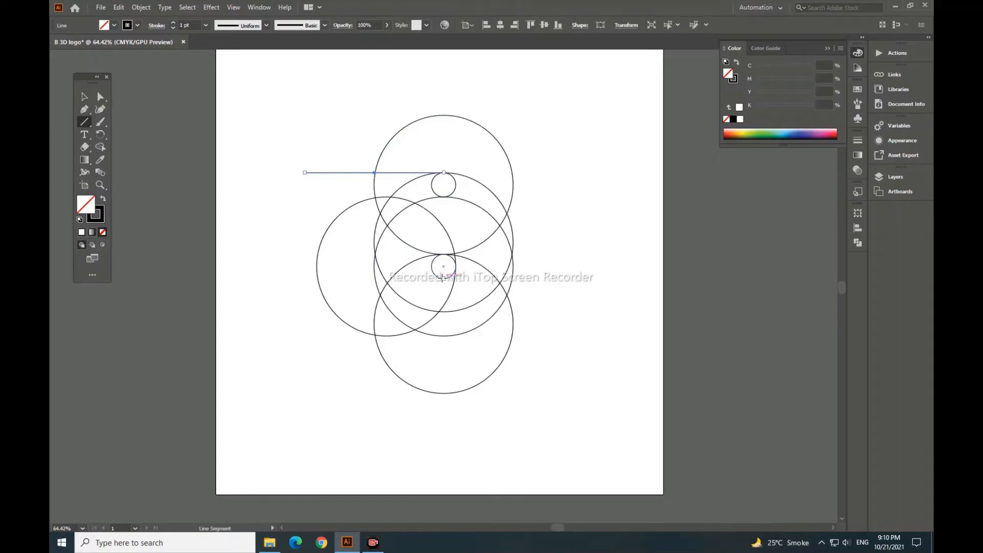
{"action": "left_click_drag", "start_coordinate": [443, 278], "coordinate": [297, 279]}
{"action": "left_click", "coordinate": [85, 96]}
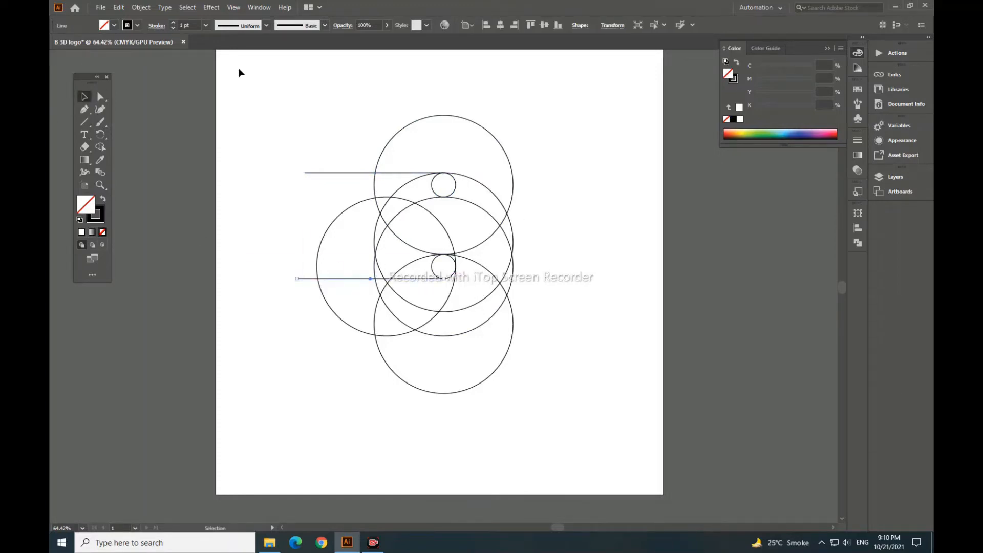
Select all the artwork and merge the top circle's upper regions and the middle regions into two shapes with Shape Builder
{"action": "left_click_drag", "start_coordinate": [238, 68], "coordinate": [615, 421]}
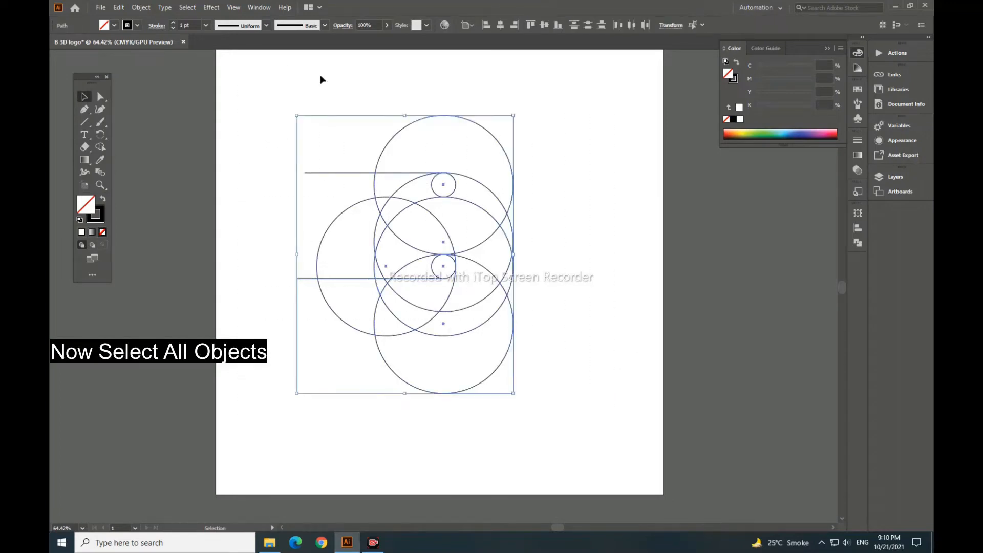
{"action": "left_click", "coordinate": [102, 149]}
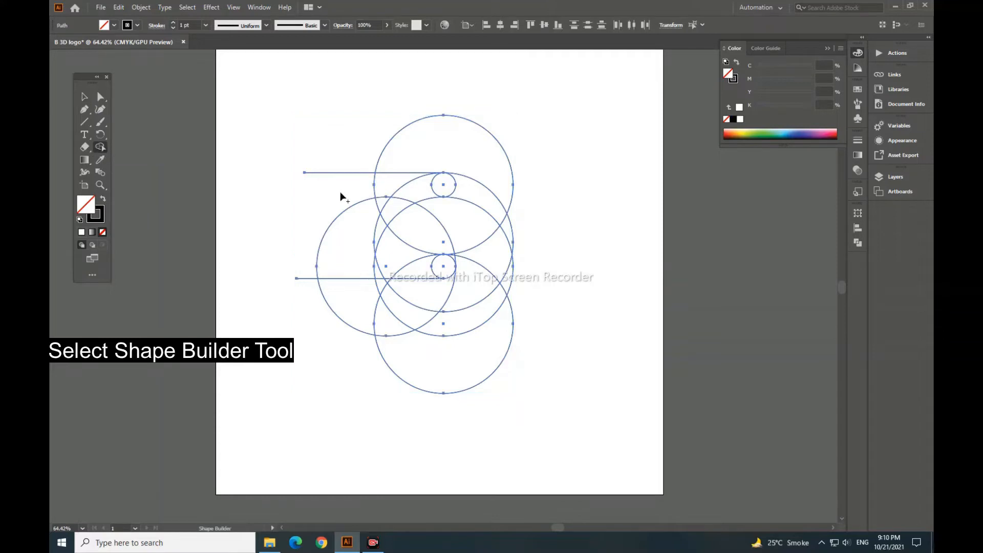
{"action": "mouse_move", "coordinate": [422, 148]}
{"action": "left_mouse_down"}
{"action": "mouse_move", "coordinate": [478, 157]}
{"action": "mouse_move", "coordinate": [496, 183]}
{"action": "left_mouse_up"}
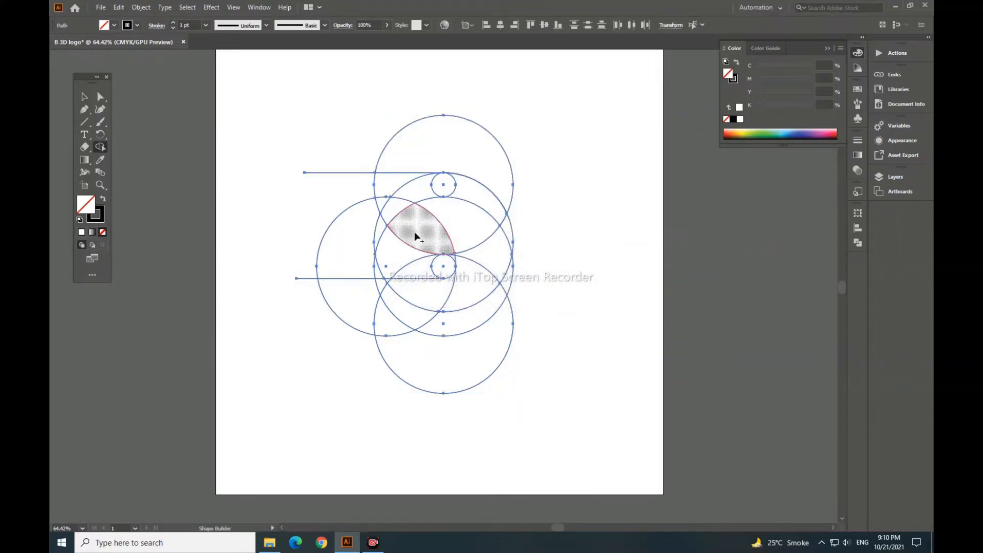
{"action": "mouse_move", "coordinate": [415, 236]}
{"action": "left_mouse_down"}
{"action": "mouse_move", "coordinate": [448, 230]}
{"action": "mouse_move", "coordinate": [481, 240]}
{"action": "mouse_move", "coordinate": [509, 284]}
{"action": "left_mouse_up"}
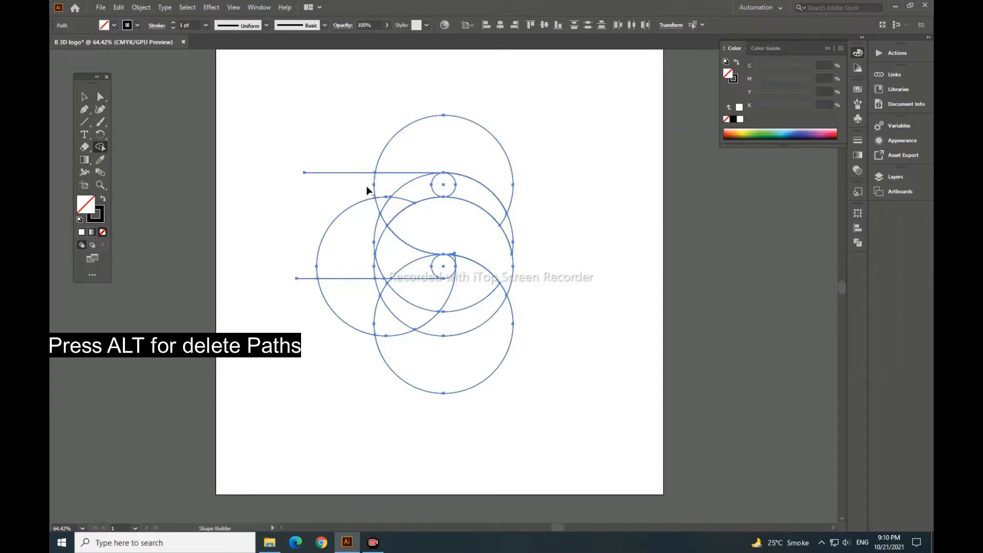
Delete the excess regions on the left between the two lines and merge the regions of the lower shape
{"action": "mouse_move", "coordinate": [393, 186]}
{"action": "left_mouse_down"}
{"action": "mouse_move", "coordinate": [414, 192]}
{"action": "mouse_move", "coordinate": [411, 201]}
{"action": "mouse_move", "coordinate": [382, 202]}
{"action": "mouse_move", "coordinate": [382, 228]}
{"action": "left_mouse_up"}
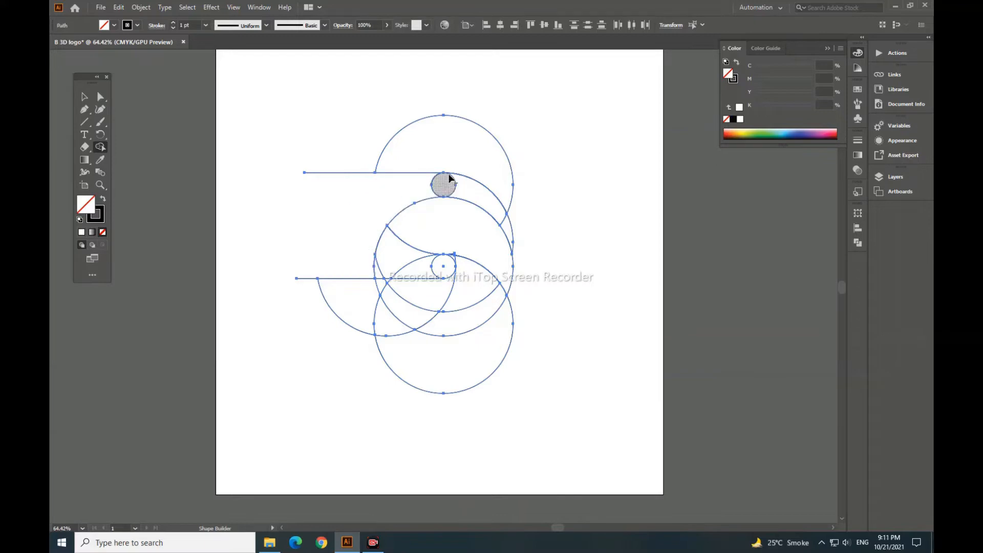
{"action": "mouse_move", "coordinate": [399, 260]}
{"action": "left_mouse_down"}
{"action": "mouse_move", "coordinate": [439, 268]}
{"action": "mouse_move", "coordinate": [384, 279]}
{"action": "mouse_move", "coordinate": [413, 265]}
{"action": "left_mouse_up"}
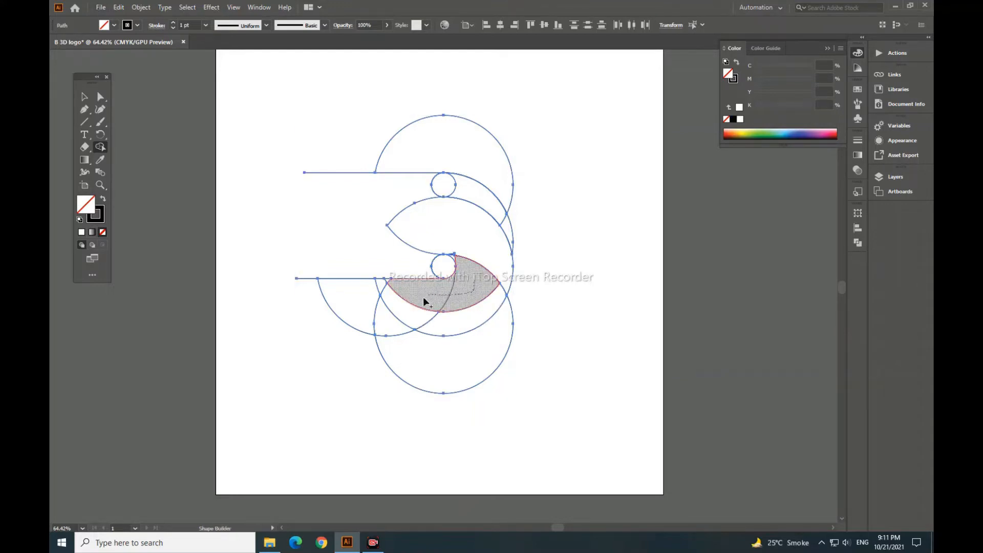
{"action": "left_click_drag", "start_coordinate": [429, 318], "coordinate": [511, 297]}
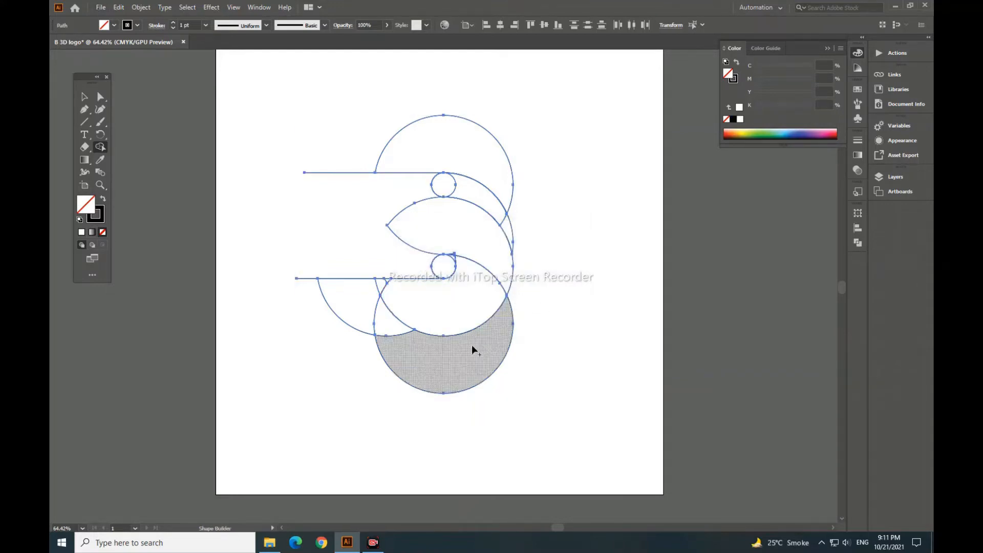
Delete the leftover bottom crescent, the lower-left wedges and the line ends sticking out on the left with Shape Builder
{"action": "left_click", "coordinate": [385, 330], "text": "alt"}
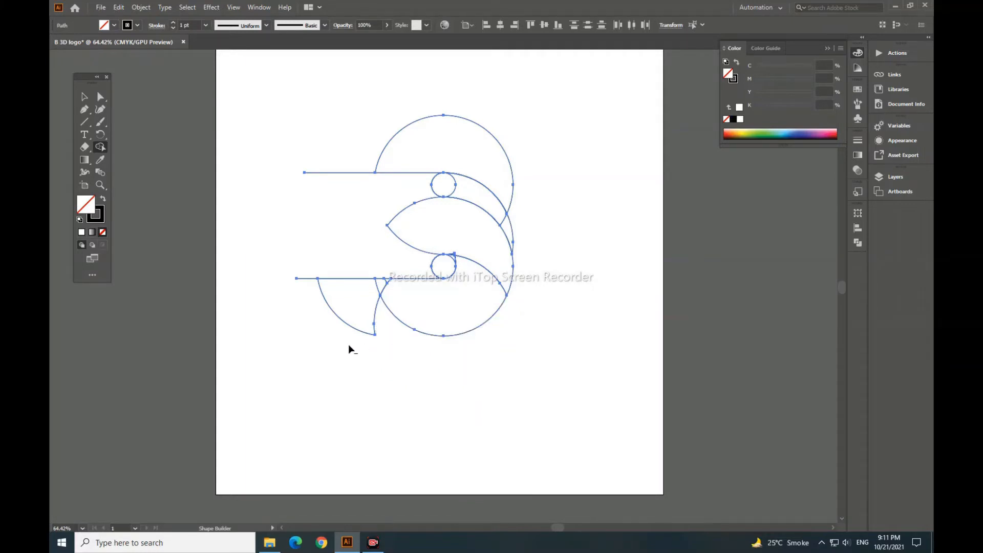
{"action": "left_click", "coordinate": [352, 312], "text": "alt"}
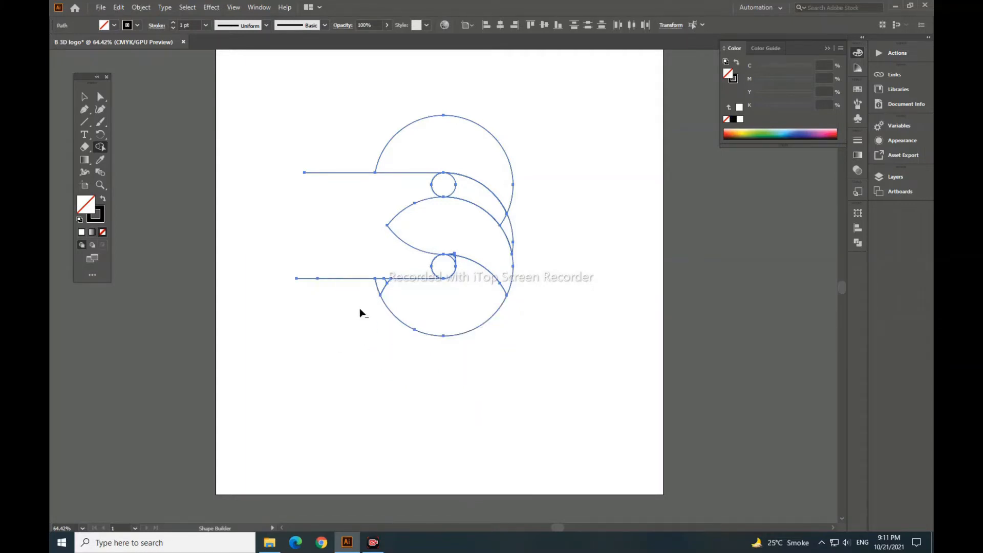
{"action": "left_click", "coordinate": [388, 278], "text": "alt"}
{"action": "left_click", "coordinate": [355, 278], "text": "alt"}
{"action": "left_click", "coordinate": [336, 174], "text": "alt"}
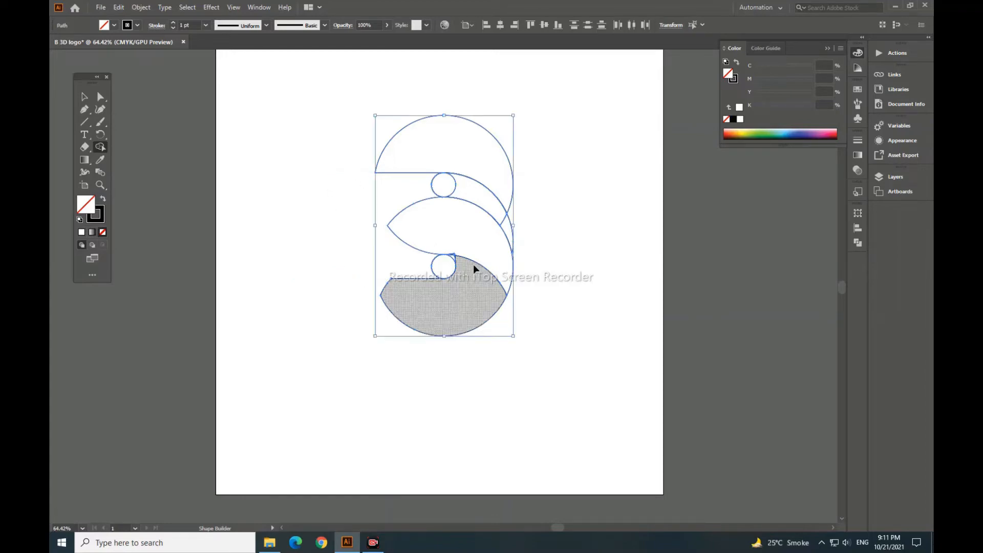
Merge the tiny corner beside the lower small circle into the surrounding shape and delete the left halves of both small circles
{"action": "scroll", "coordinate": [473, 264], "scroll_direction": "up", "scroll_amount": 5}
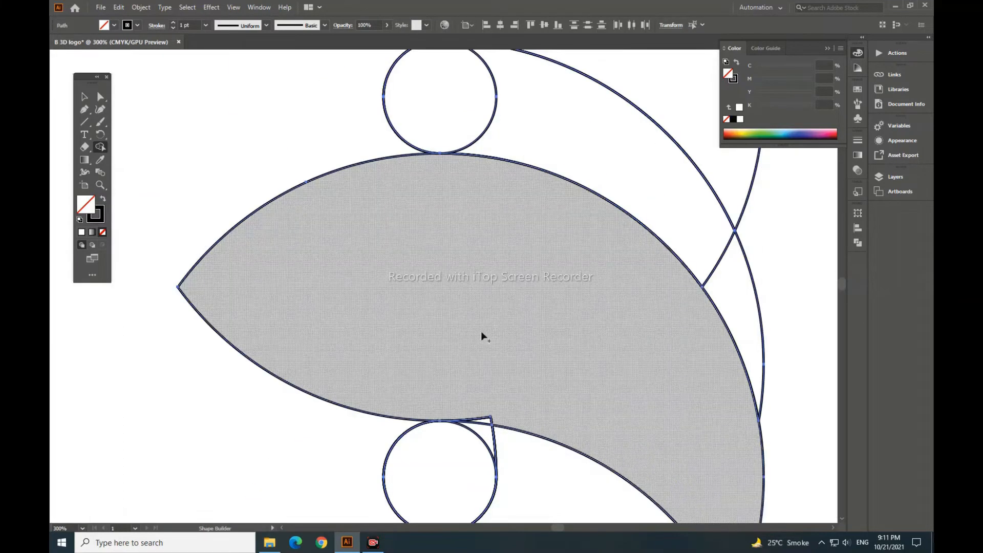
{"action": "mouse_move", "coordinate": [531, 463]}
{"action": "left_mouse_down"}
{"action": "mouse_move", "coordinate": [509, 413]}
{"action": "mouse_move", "coordinate": [485, 419]}
{"action": "mouse_move", "coordinate": [505, 455]}
{"action": "left_mouse_up"}
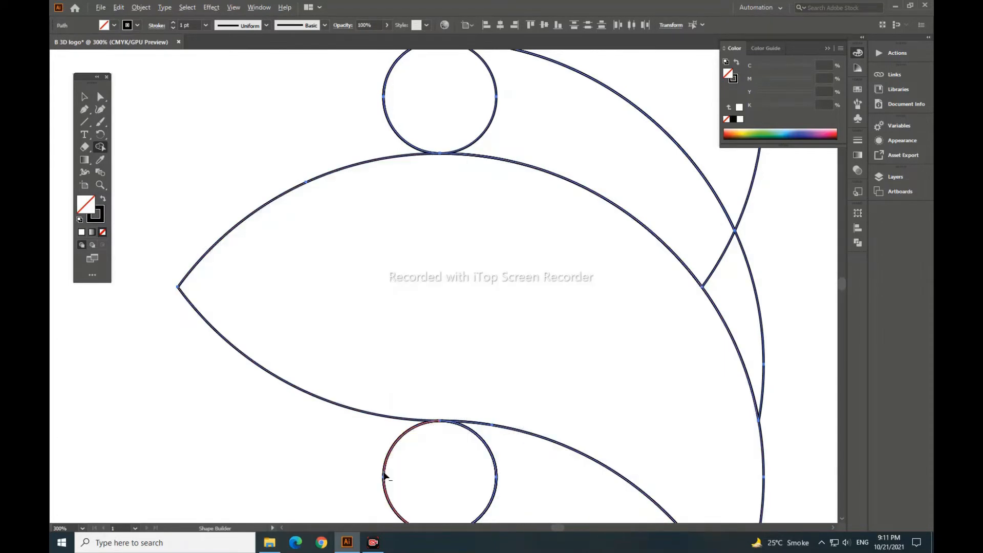
{"action": "left_click", "coordinate": [386, 105], "text": "alt"}
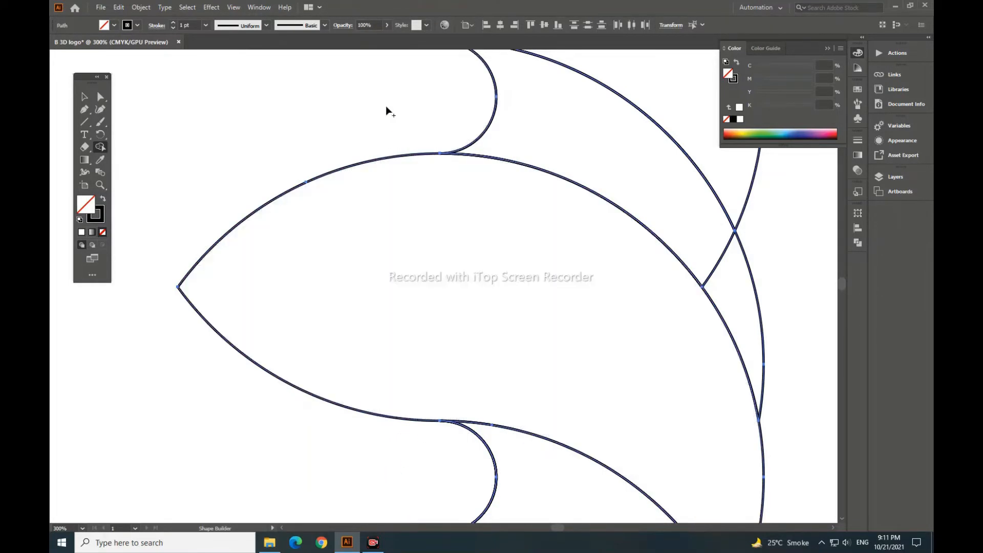
Remove the thin sliver on the outer right edge between the top and middle shapes with Shape Builder, and deselect the artwork
{"action": "key", "text": "ctrl+minus"}
{"action": "key", "text": "ctrl+minus"}
{"action": "key", "text": "ctrl+minus"}
{"action": "key", "text": "ctrl+minus"}
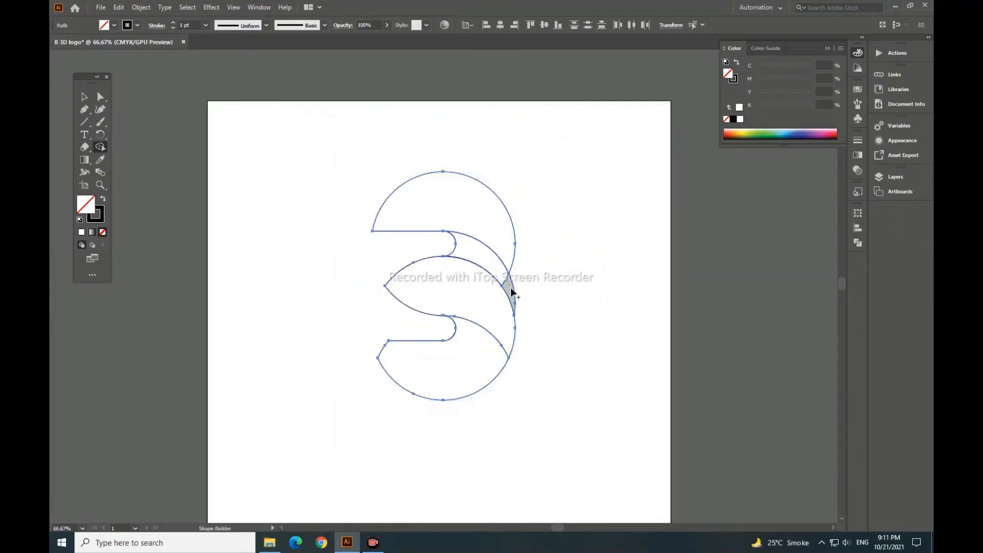
{"action": "left_click_drag", "start_coordinate": [521, 292], "coordinate": [512, 293]}
{"action": "left_click", "coordinate": [84, 96]}
{"action": "left_click", "coordinate": [259, 199]}
Draw a rectangle about 128 px high over the top shape, matching its height, and extend it leftward beyond the shape's edge
{"action": "key", "text": "ctrl+minus"}
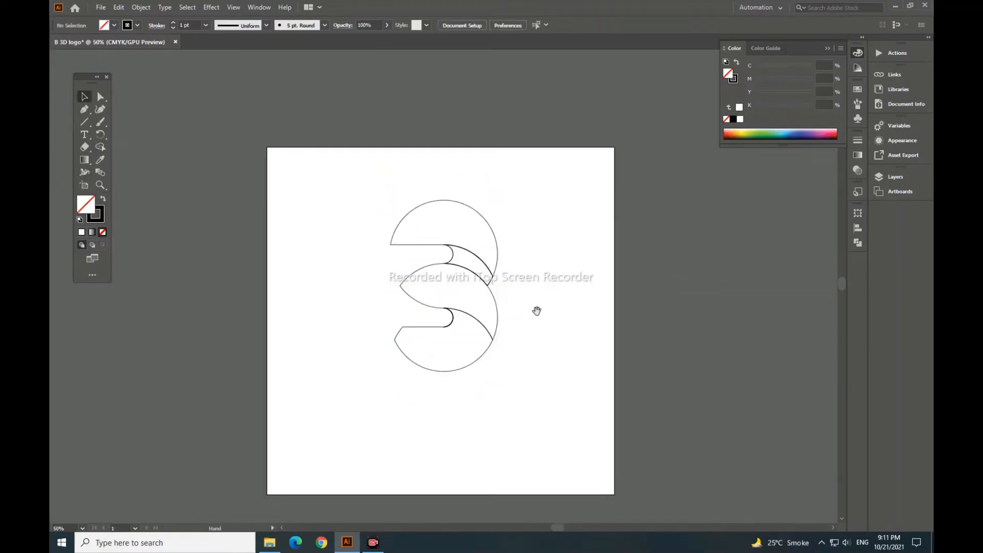
{"action": "left_click_drag", "start_coordinate": [538, 310], "coordinate": [523, 295]}
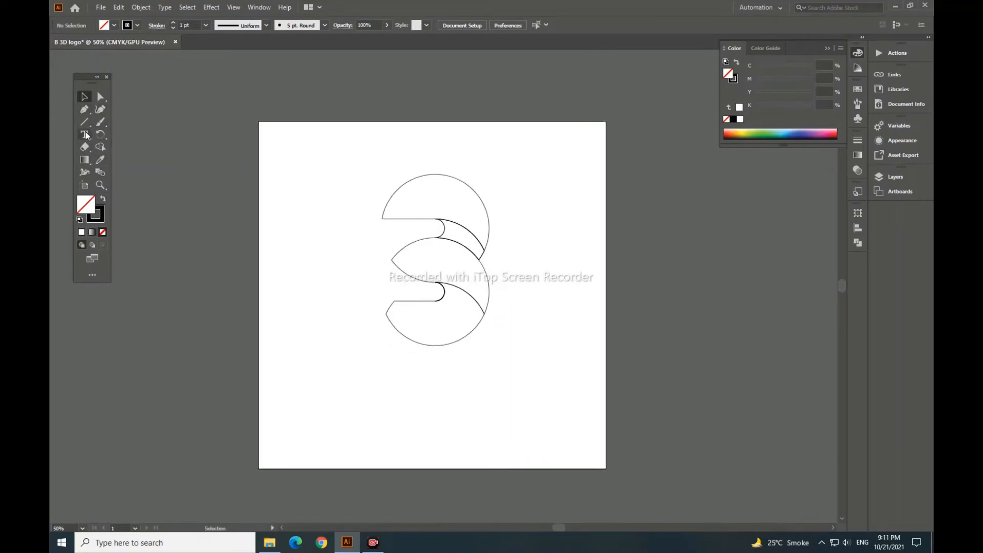
{"action": "left_click_drag", "start_coordinate": [84, 122], "coordinate": [128, 126]}
{"action": "left_click_drag", "start_coordinate": [411, 219], "coordinate": [454, 174]}
{"action": "key", "text": "v"}
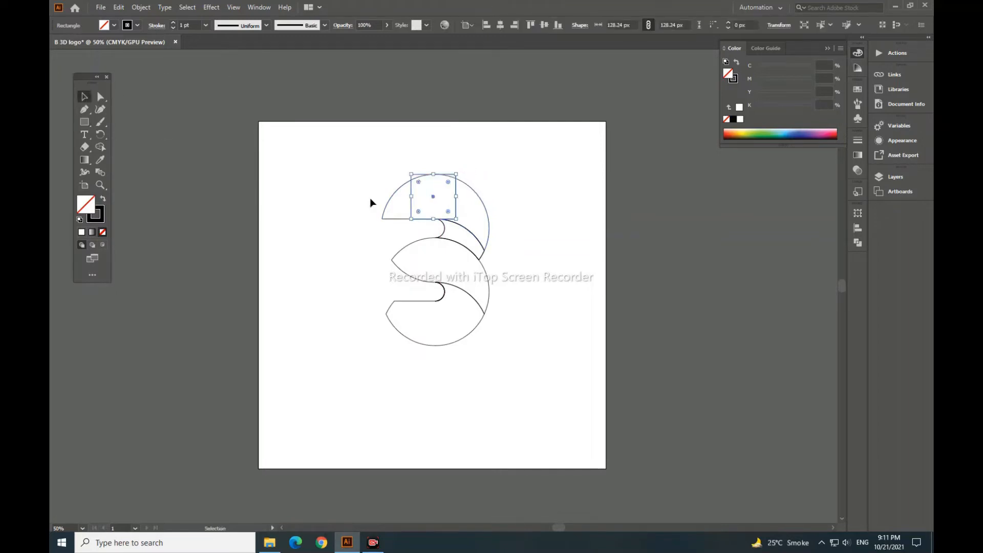
{"action": "left_click_drag", "start_coordinate": [411, 196], "coordinate": [309, 195]}
{"action": "left_click", "coordinate": [588, 250]}
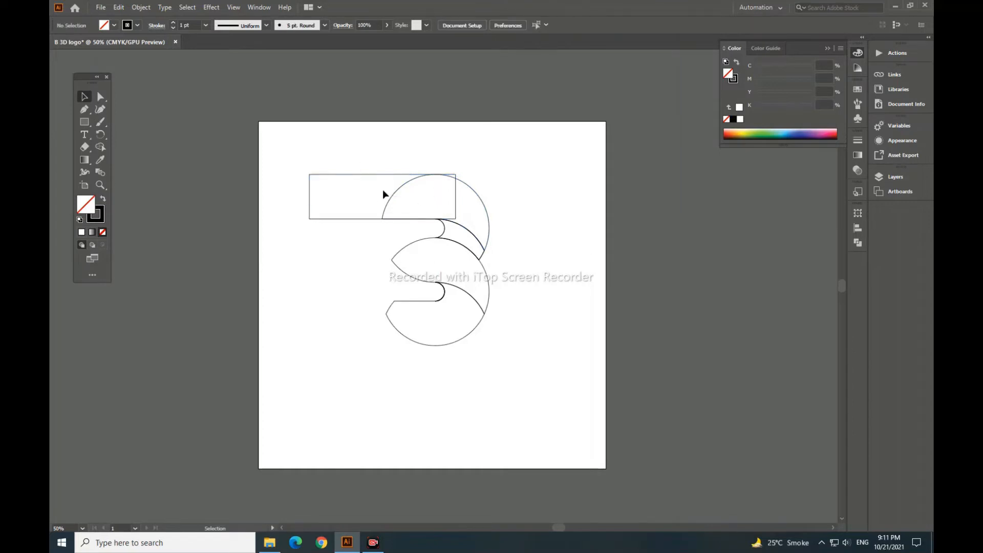
Duplicate the horizontal rectangle, rotate the copy upright, and place its right edge against the top shape's left tip with the top edges aligned
{"action": "left_click", "coordinate": [84, 121]}
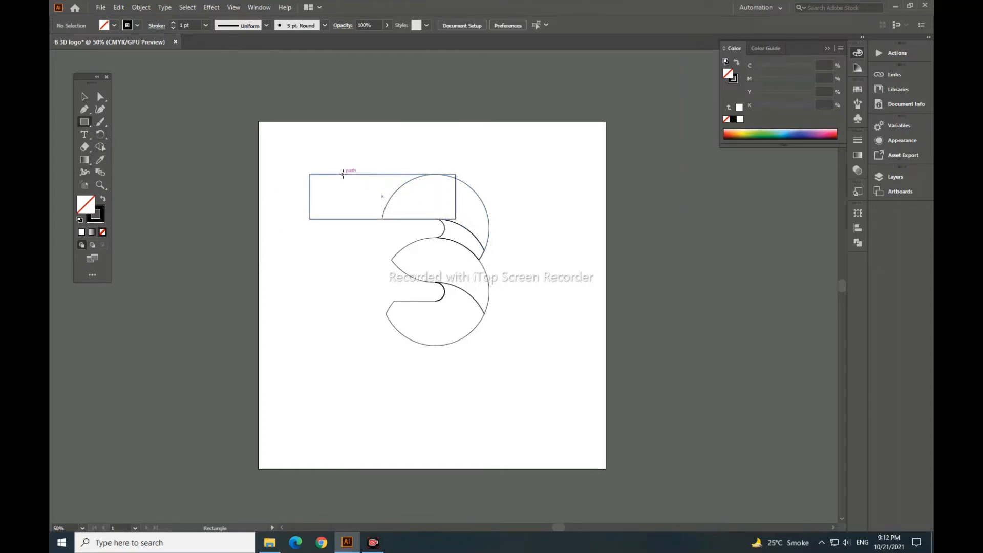
{"action": "left_click", "coordinate": [84, 96]}
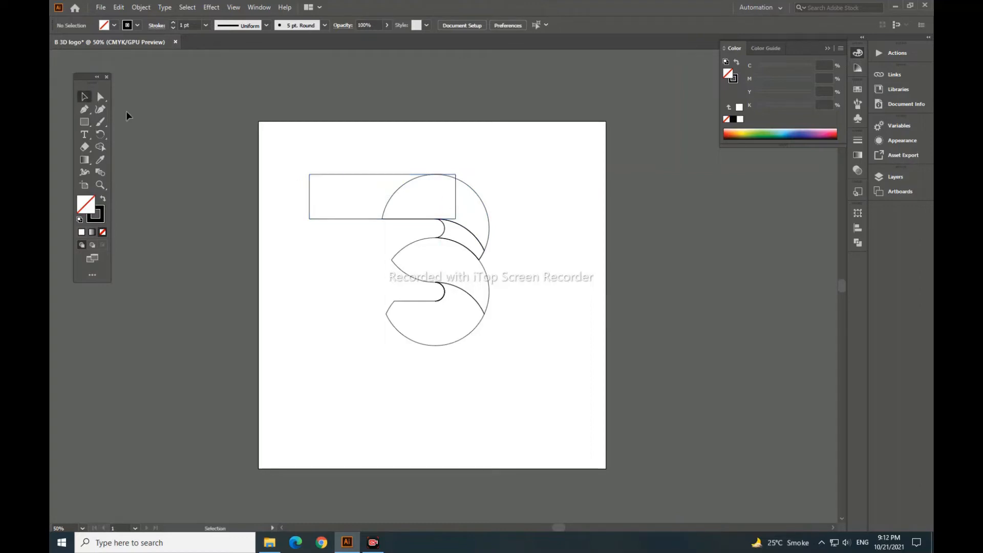
{"action": "left_click_drag", "start_coordinate": [394, 170], "coordinate": [389, 193]}
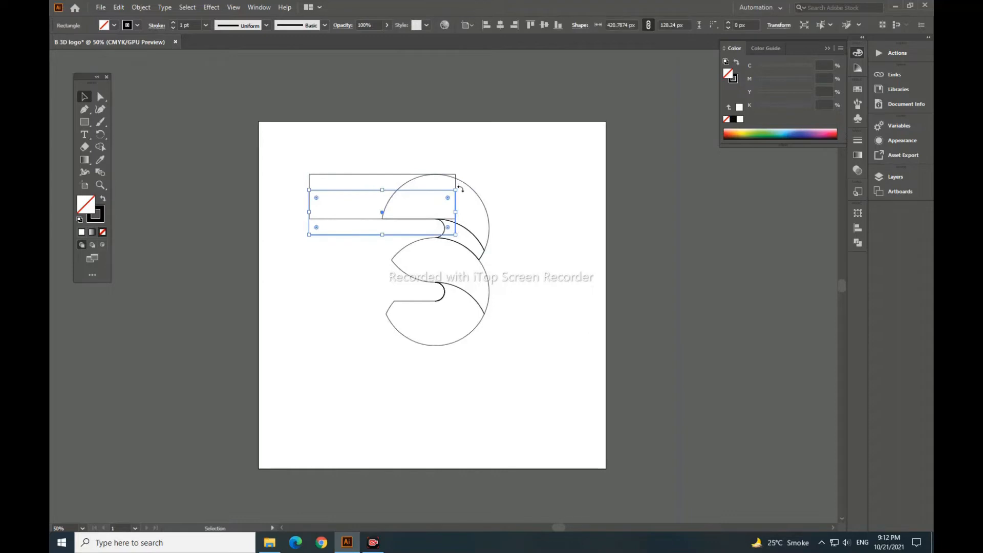
{"action": "left_click_drag", "start_coordinate": [459, 189], "coordinate": [407, 287]}
{"action": "left_click_drag", "start_coordinate": [403, 194], "coordinate": [381, 229]}
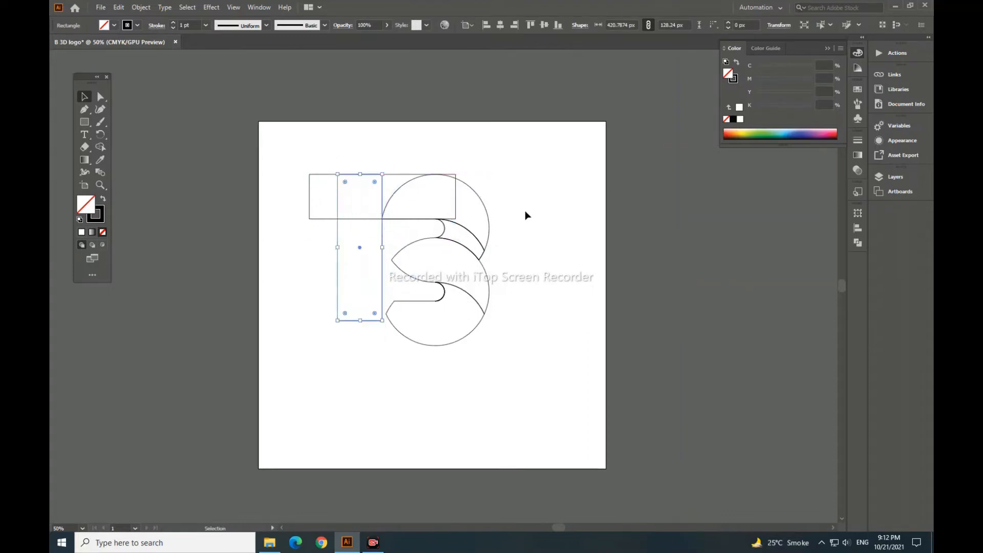
{"action": "left_click", "coordinate": [559, 205]}
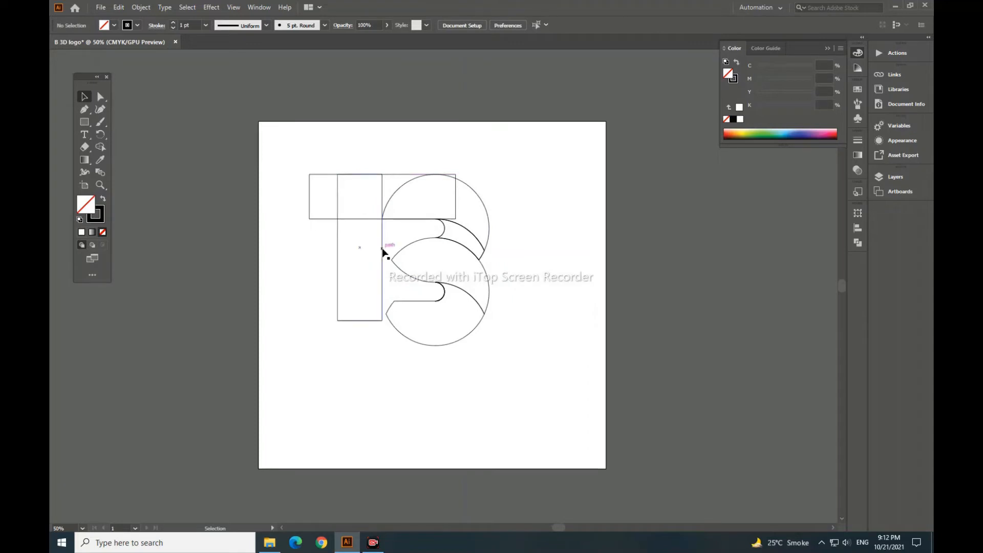
Shorten the upright rectangle from below to about 365 px long, level with the bottom shape's straight upper edge
{"action": "left_click", "coordinate": [364, 321]}
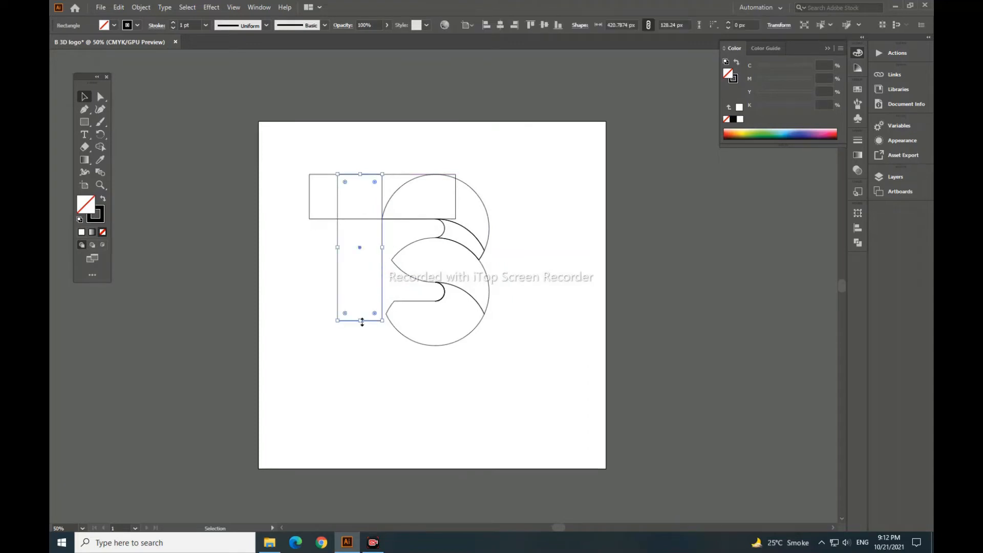
{"action": "mouse_move", "coordinate": [360, 320]}
{"action": "left_mouse_down"}
{"action": "mouse_move", "coordinate": [363, 293]}
{"action": "mouse_move", "coordinate": [363, 301]}
{"action": "left_mouse_up"}
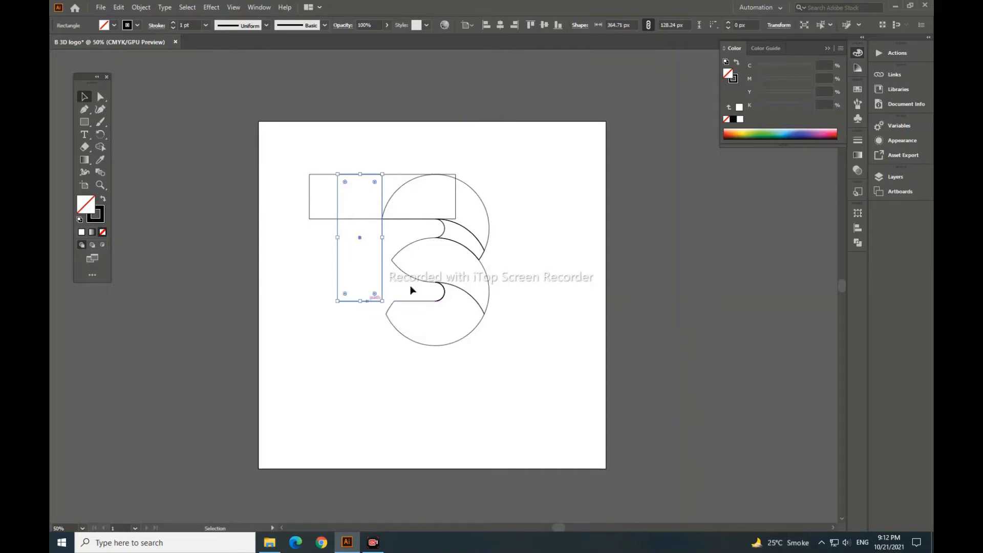
{"action": "left_click", "coordinate": [574, 271]}
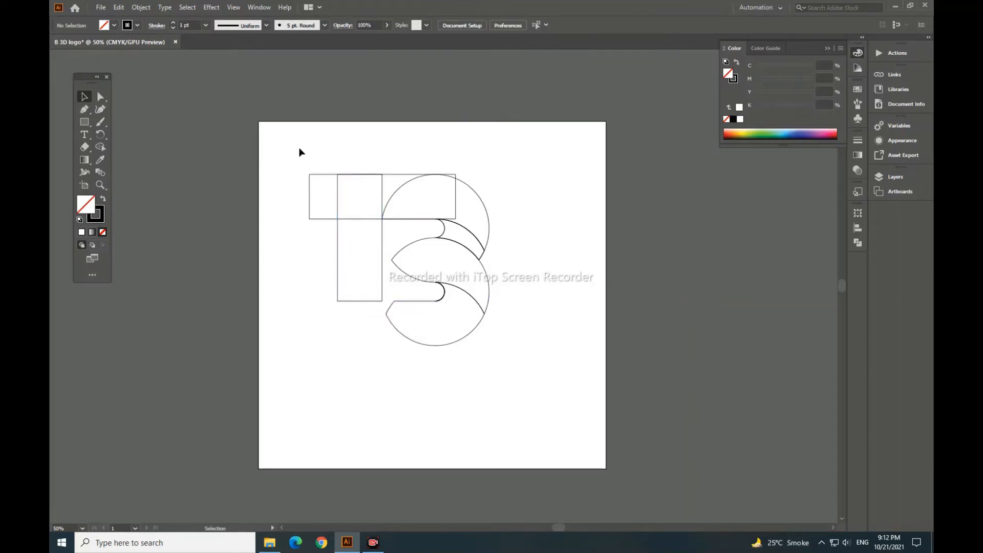
{"action": "left_click_drag", "start_coordinate": [301, 152], "coordinate": [418, 230]}
{"action": "left_click", "coordinate": [531, 168]}
Fully round the upright rectangle's top-left and bottom-right corners
{"action": "left_click", "coordinate": [101, 98]}
{"action": "left_click", "coordinate": [337, 175]}
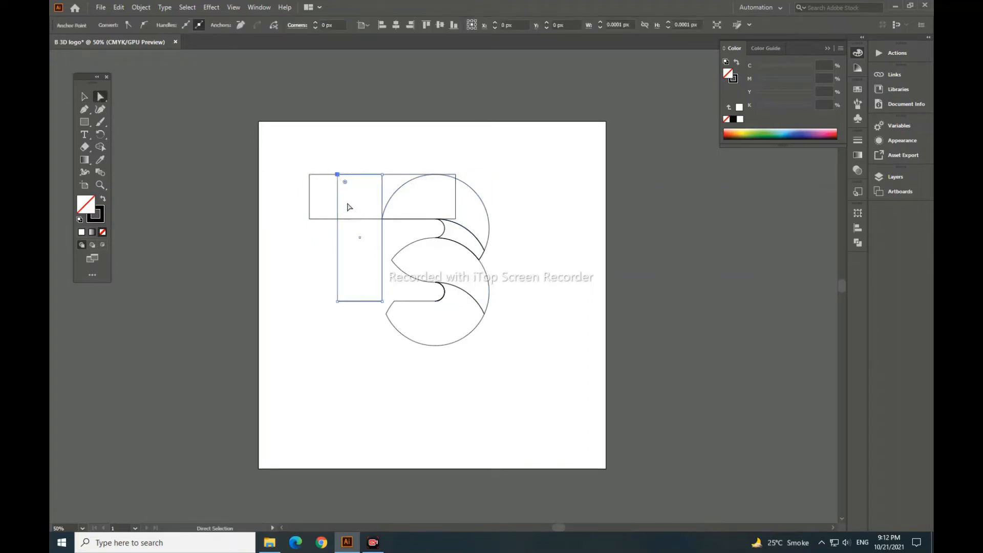
{"action": "left_click_drag", "start_coordinate": [350, 188], "coordinate": [315, 221]}
{"action": "left_click", "coordinate": [383, 301]}
{"action": "left_click", "coordinate": [274, 256]}
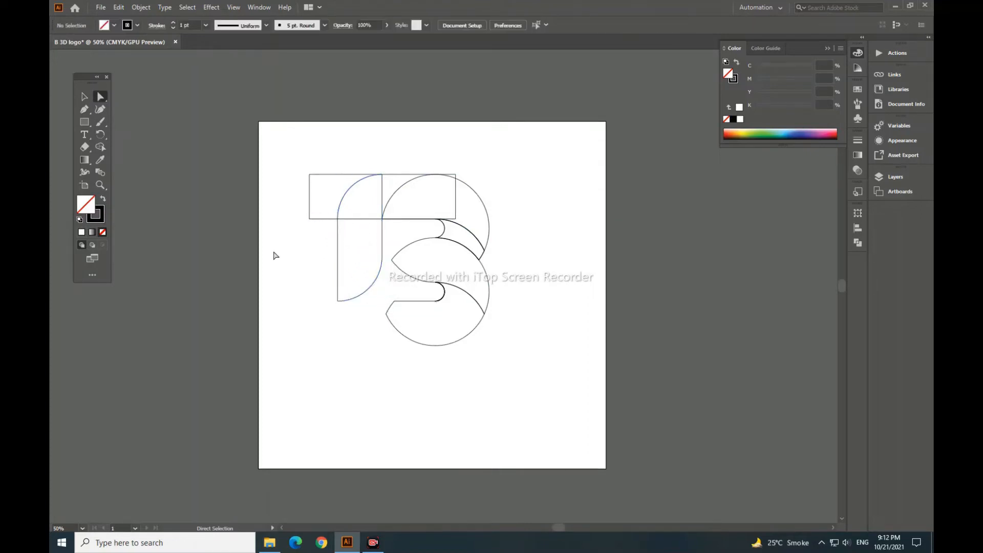
With Shape Builder, delete the corner outside the upright's rounded top and merge the upright with the horizontal bar
{"action": "left_click", "coordinate": [84, 97]}
{"action": "left_click_drag", "start_coordinate": [273, 139], "coordinate": [505, 262]}
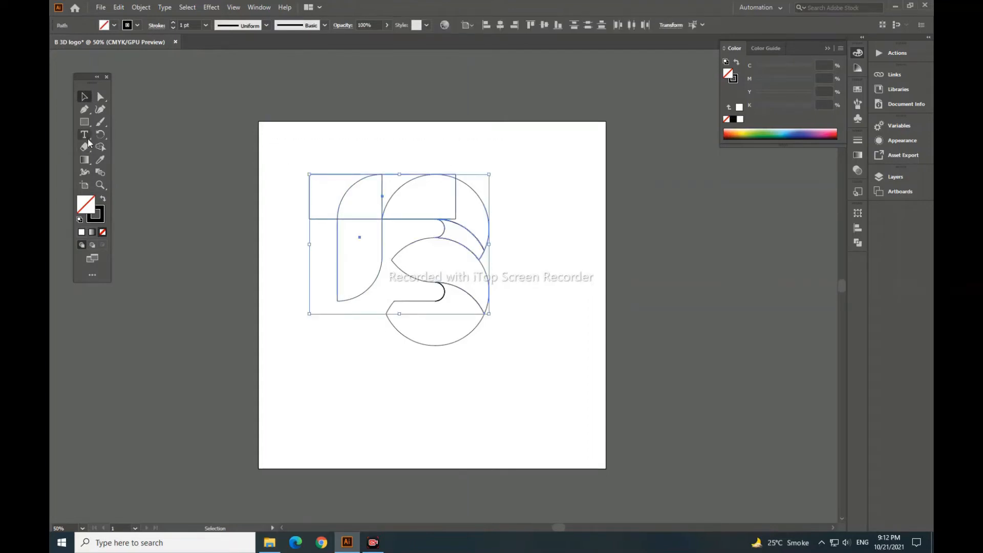
{"action": "left_click", "coordinate": [100, 147]}
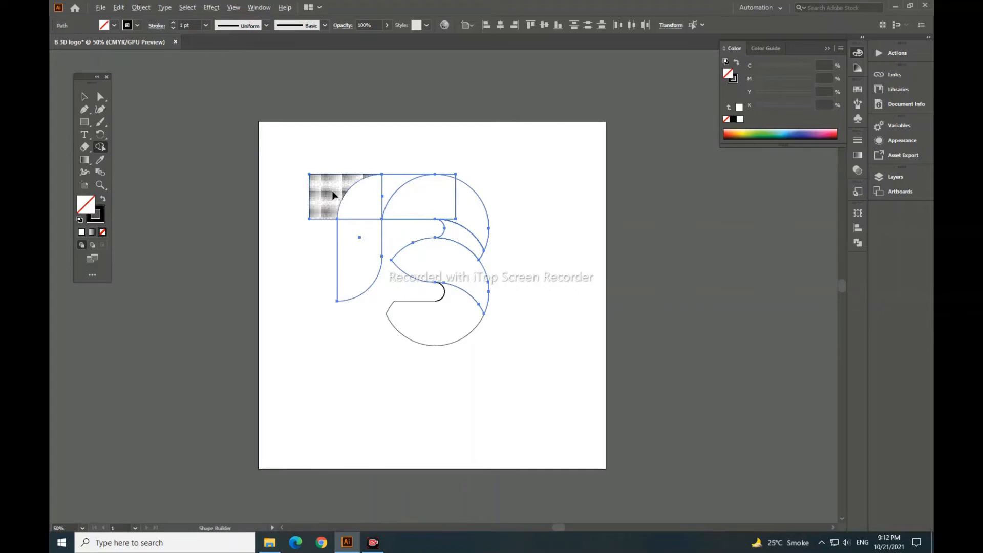
{"action": "left_click_drag", "start_coordinate": [342, 155], "coordinate": [342, 155]}
{"action": "mouse_move", "coordinate": [362, 208]}
{"action": "left_mouse_down"}
{"action": "mouse_move", "coordinate": [418, 198]}
{"action": "mouse_move", "coordinate": [449, 179]}
{"action": "mouse_move", "coordinate": [434, 201]}
{"action": "mouse_move", "coordinate": [353, 210]}
{"action": "mouse_move", "coordinate": [358, 246]}
{"action": "left_mouse_up"}
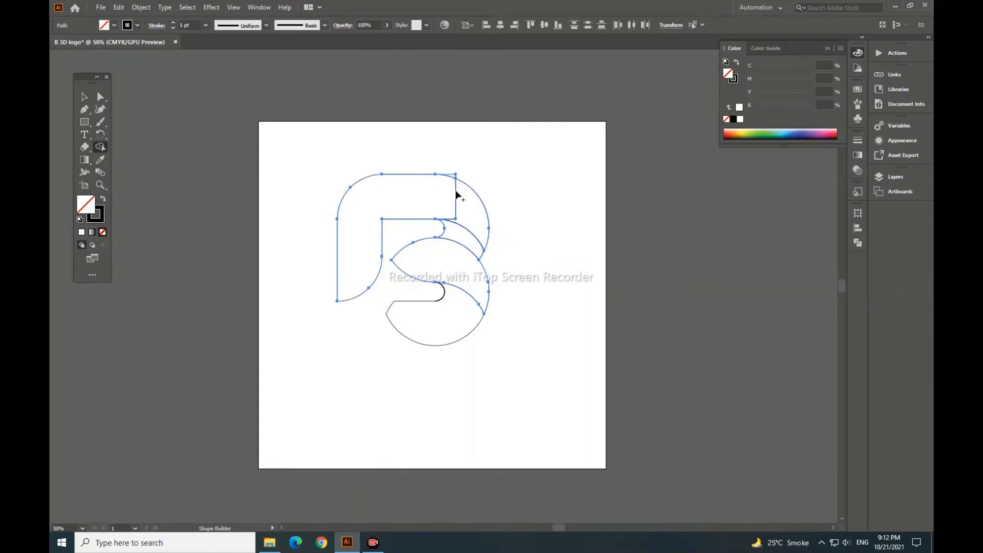
Merge the bar with the curved right part of the top shape using Shape Builder, and deselect the artwork
{"action": "left_click", "coordinate": [84, 97]}
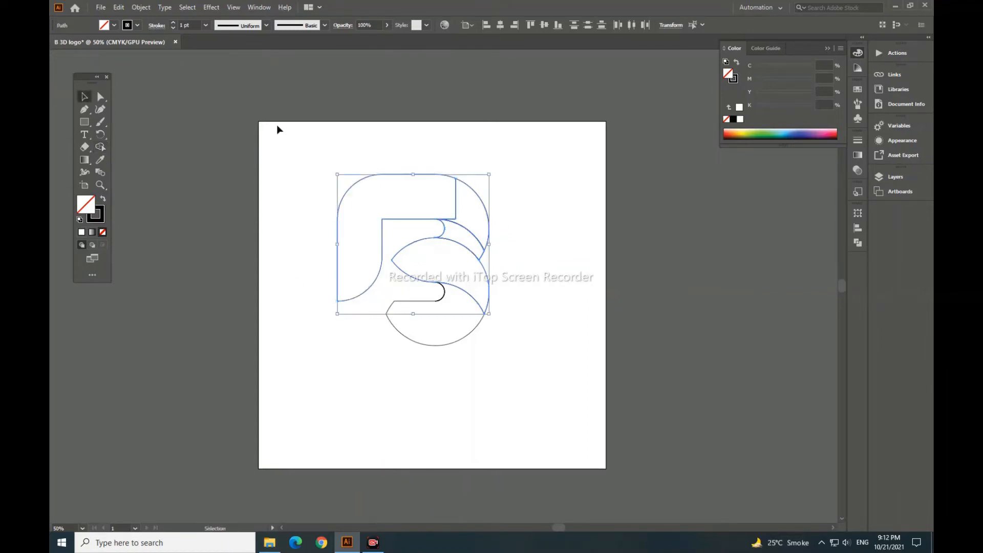
{"action": "left_click", "coordinate": [100, 147]}
{"action": "left_click_drag", "start_coordinate": [404, 201], "coordinate": [503, 219]}
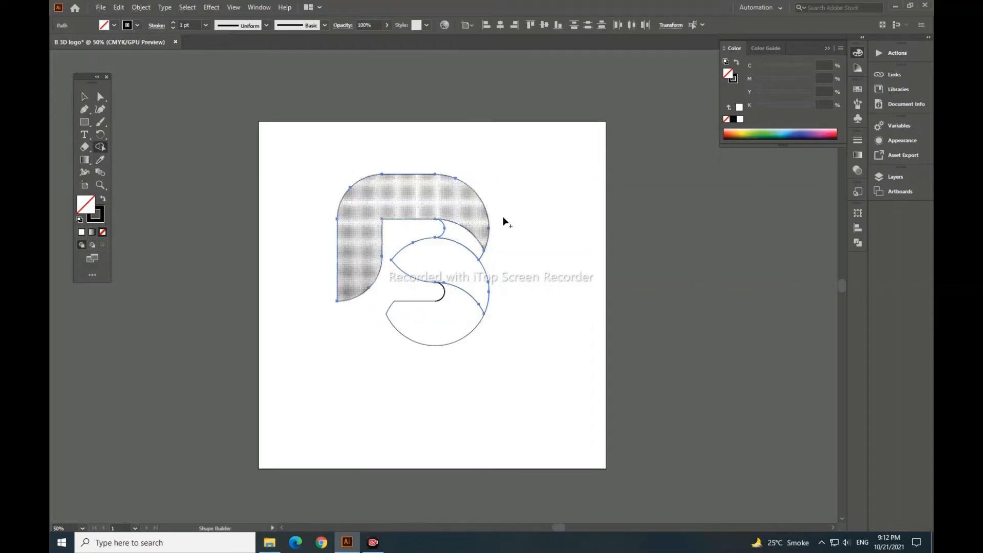
{"action": "left_click", "coordinate": [81, 98]}
{"action": "left_click", "coordinate": [479, 277]}
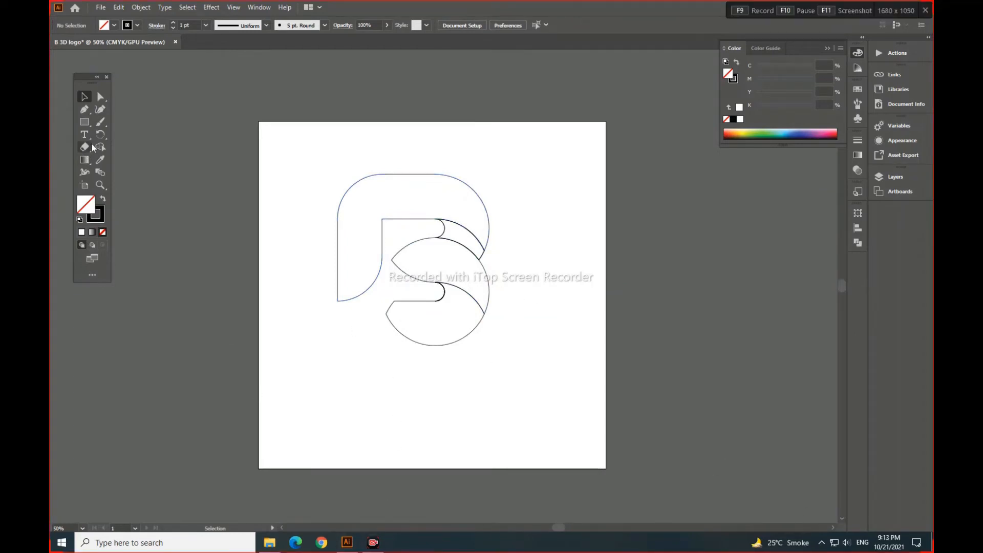
Draw a rectangle about 128 px high over the bottom shape, matching its height, and extend it to the shape's left tip
{"action": "left_click", "coordinate": [84, 122]}
{"action": "left_click_drag", "start_coordinate": [411, 302], "coordinate": [445, 346]}
{"action": "left_click_drag", "start_coordinate": [444, 346], "coordinate": [441, 345]}
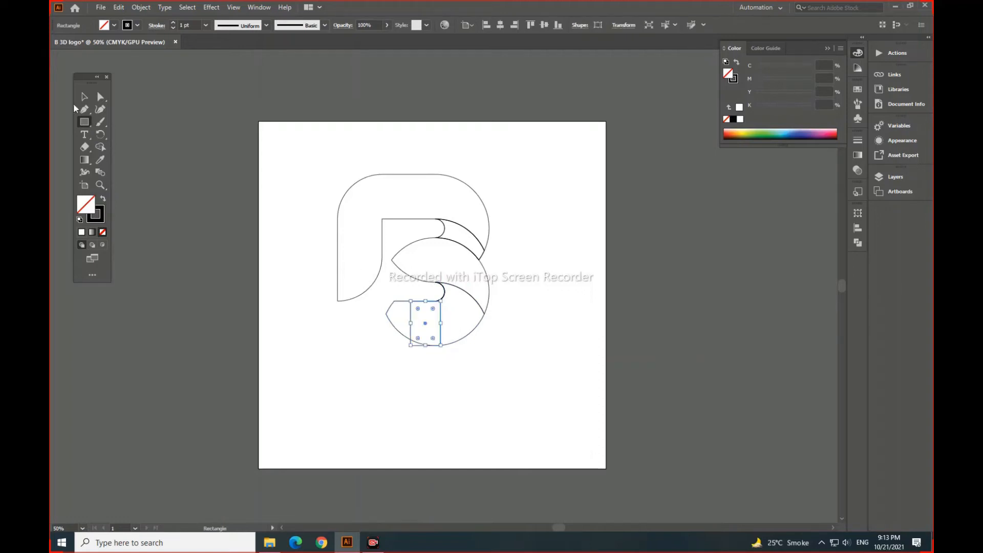
{"action": "left_click", "coordinate": [78, 96]}
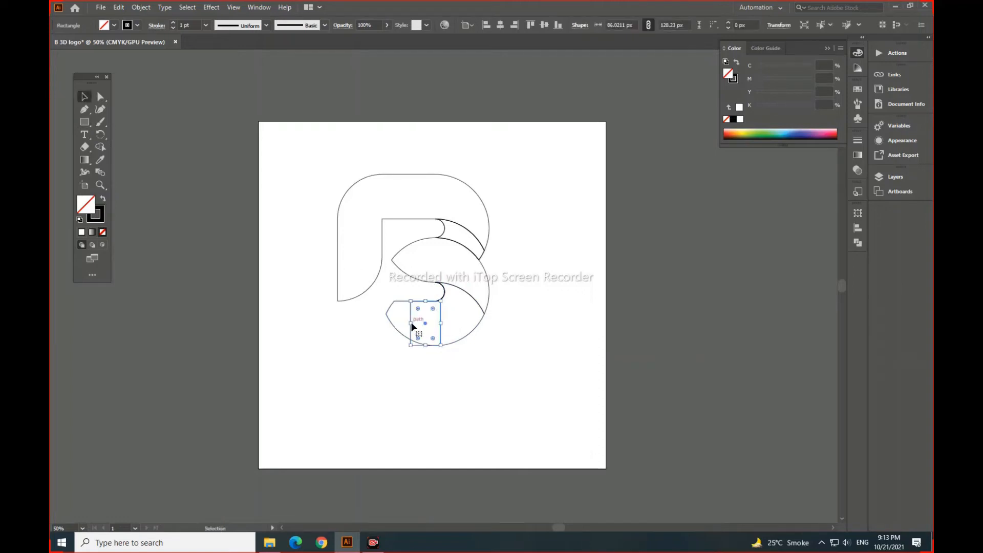
{"action": "left_click_drag", "start_coordinate": [408, 323], "coordinate": [386, 322]}
Round the new rectangle's bottom-left corner to a radius of about 128 px
{"action": "left_click", "coordinate": [101, 99]}
{"action": "left_click", "coordinate": [387, 346]}
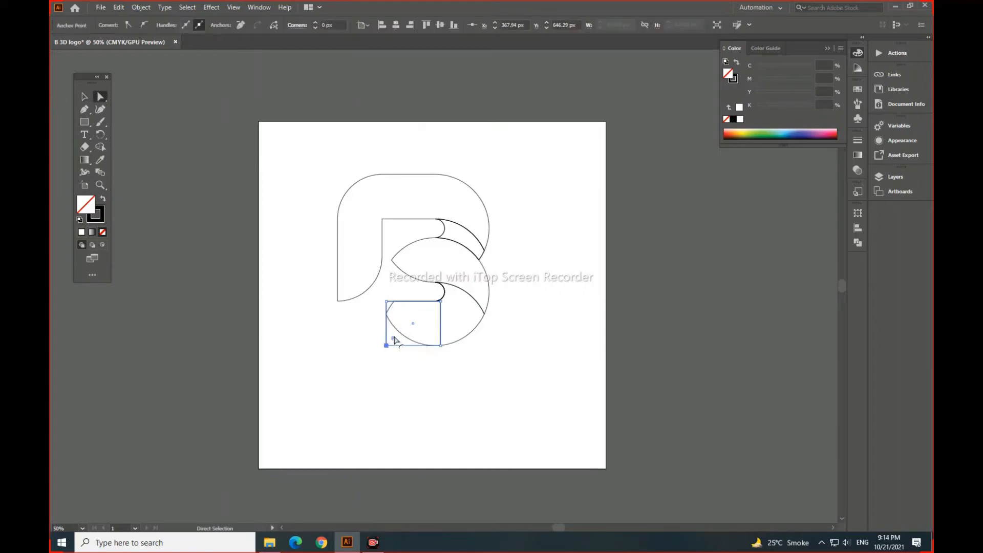
{"action": "left_click_drag", "start_coordinate": [393, 338], "coordinate": [464, 303]}
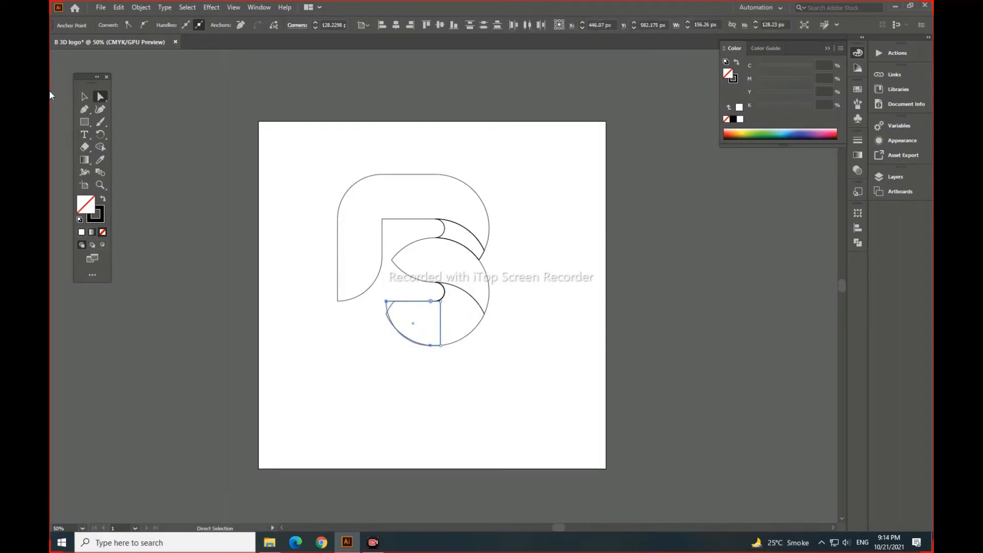
{"action": "left_click", "coordinate": [85, 96]}
{"action": "left_click", "coordinate": [358, 334]}
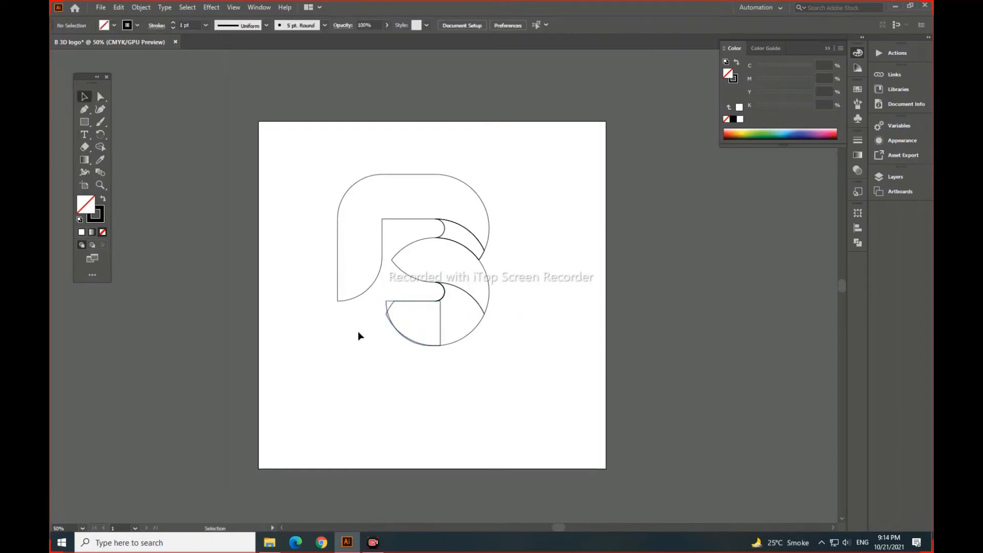
Select the rounded rectangle with the lower shapes and merge it into the bottom shape with Shape Builder
{"action": "left_click", "coordinate": [387, 317]}
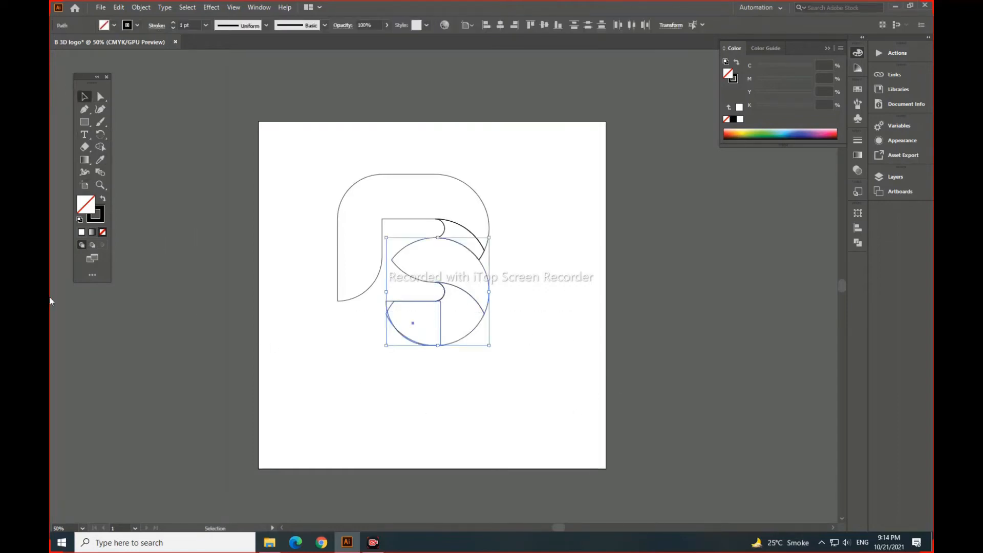
{"action": "left_click", "coordinate": [100, 147]}
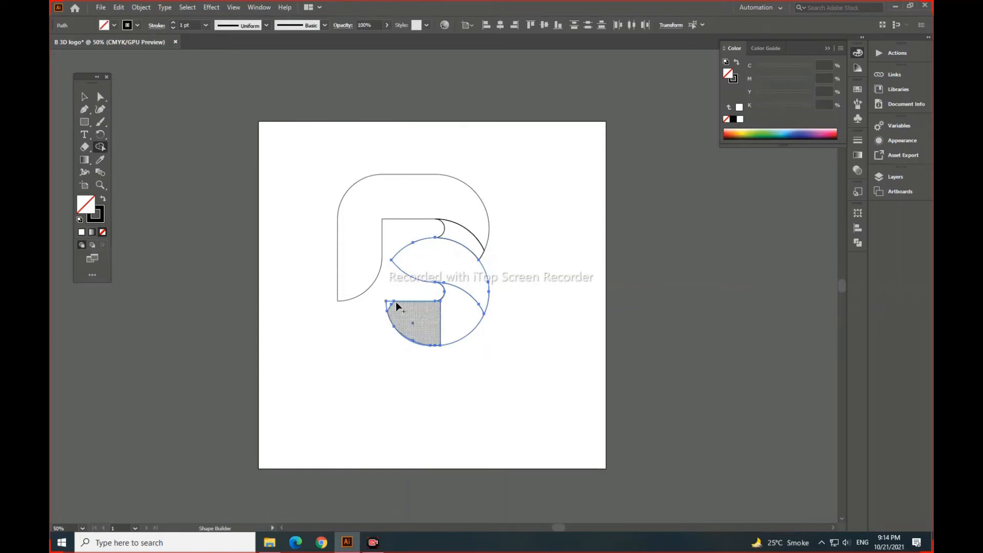
{"action": "mouse_move", "coordinate": [391, 305]}
{"action": "left_mouse_down"}
{"action": "mouse_move", "coordinate": [452, 334]}
{"action": "mouse_move", "coordinate": [480, 328]}
{"action": "left_mouse_up"}
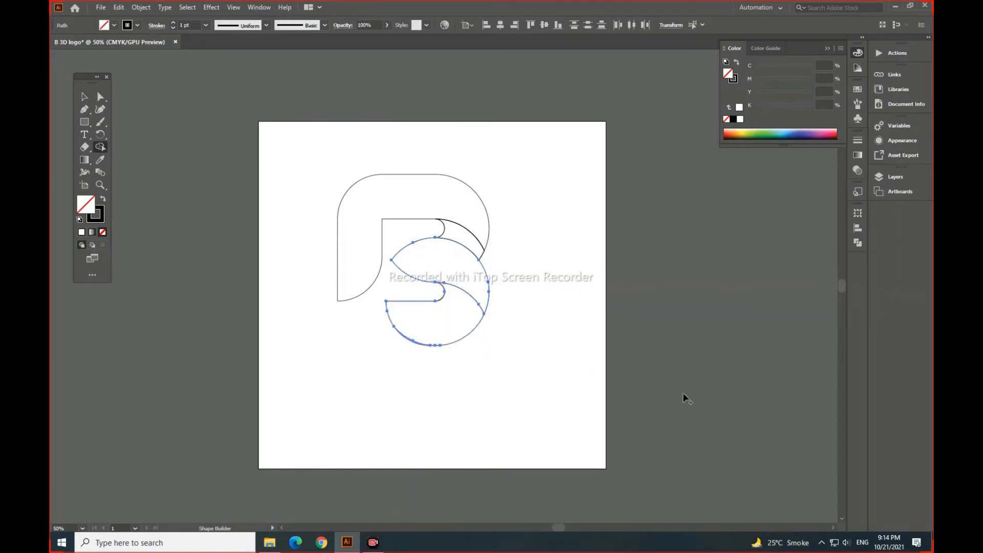
{"action": "left_click", "coordinate": [83, 97]}
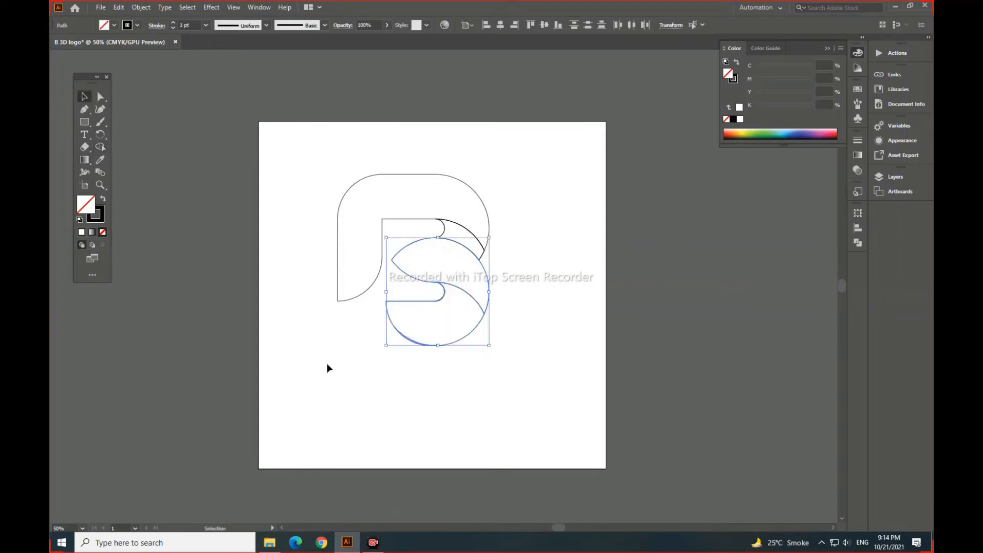
{"action": "left_click", "coordinate": [336, 362]}
Draw a curved Pen path from the middle of the top edge down to the inner corner beside the upright
{"action": "left_click", "coordinate": [85, 109]}
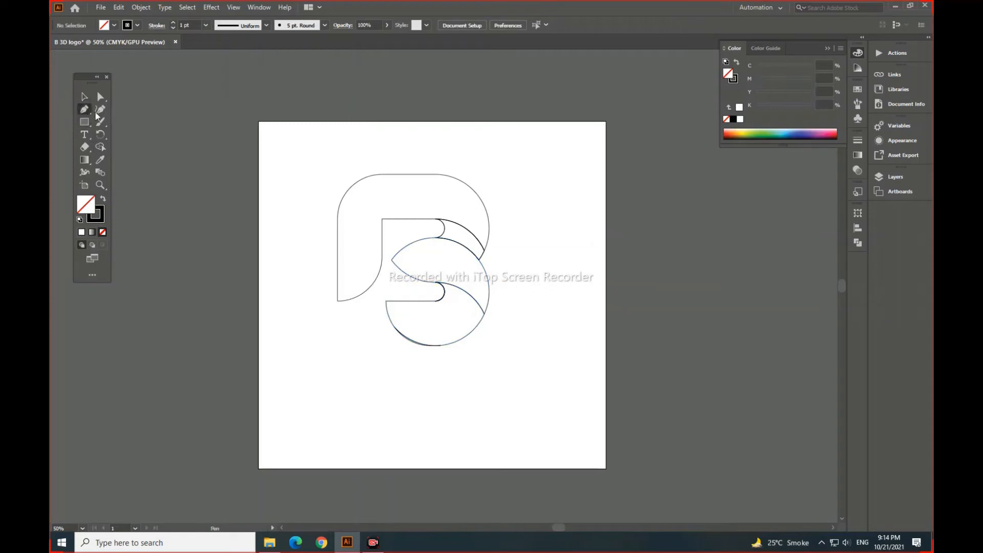
{"action": "left_click", "coordinate": [413, 175]}
{"action": "left_click_drag", "start_coordinate": [382, 220], "coordinate": [382, 266]}
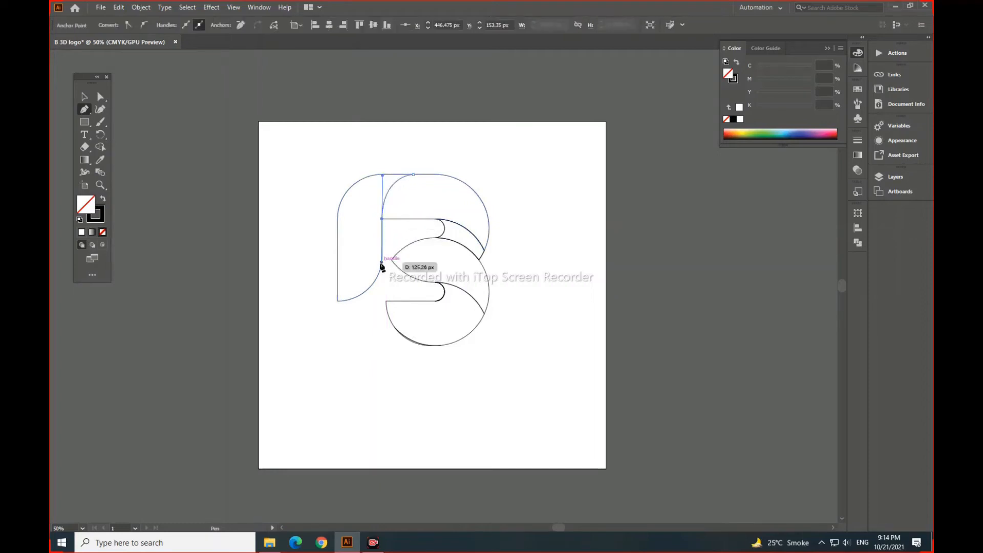
{"action": "left_click", "coordinate": [84, 96]}
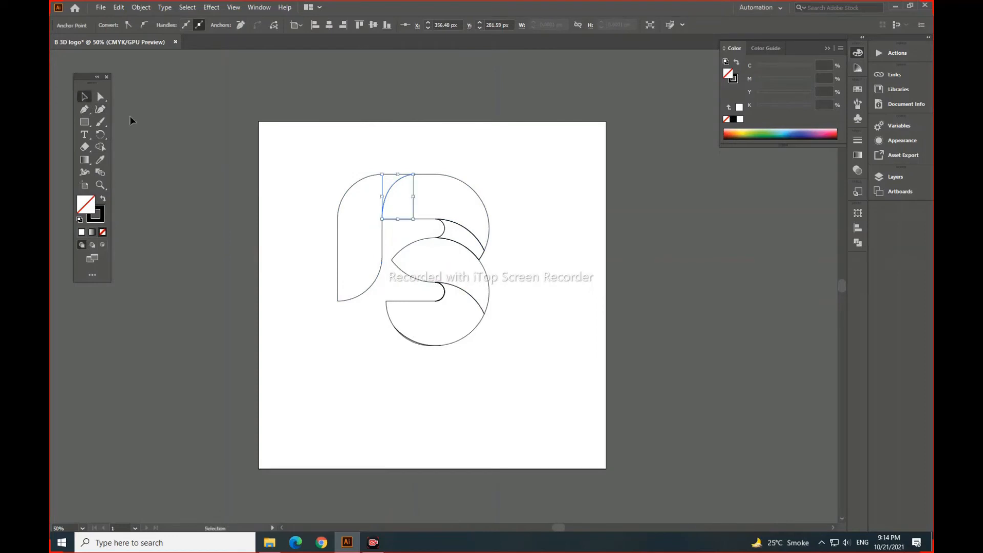
{"action": "left_click", "coordinate": [219, 148]}
Select the top shapes and split the upright stem from the bar along the curve with Shape Builder
{"action": "left_click_drag", "start_coordinate": [219, 145], "coordinate": [518, 221]}
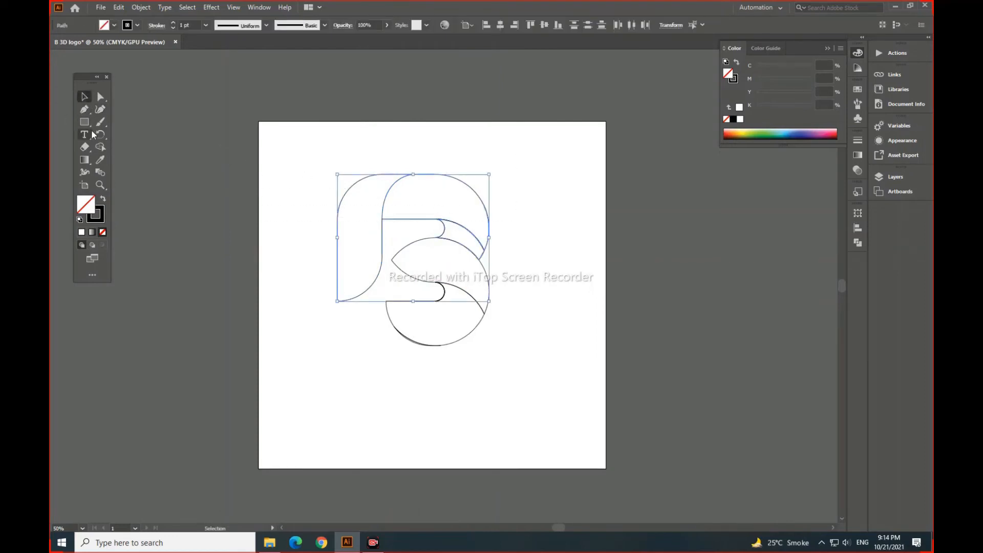
{"action": "left_click", "coordinate": [101, 147]}
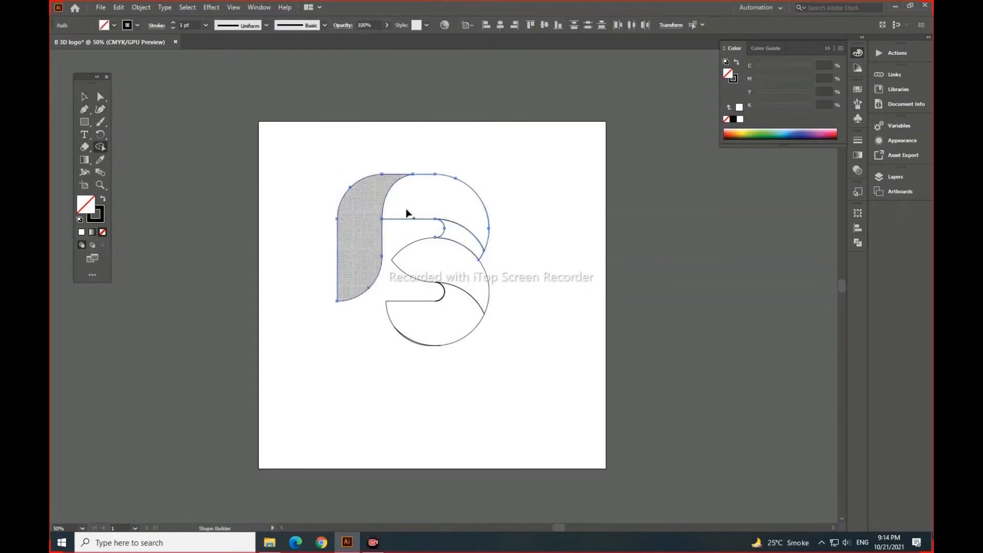
{"action": "left_click", "coordinate": [85, 97]}
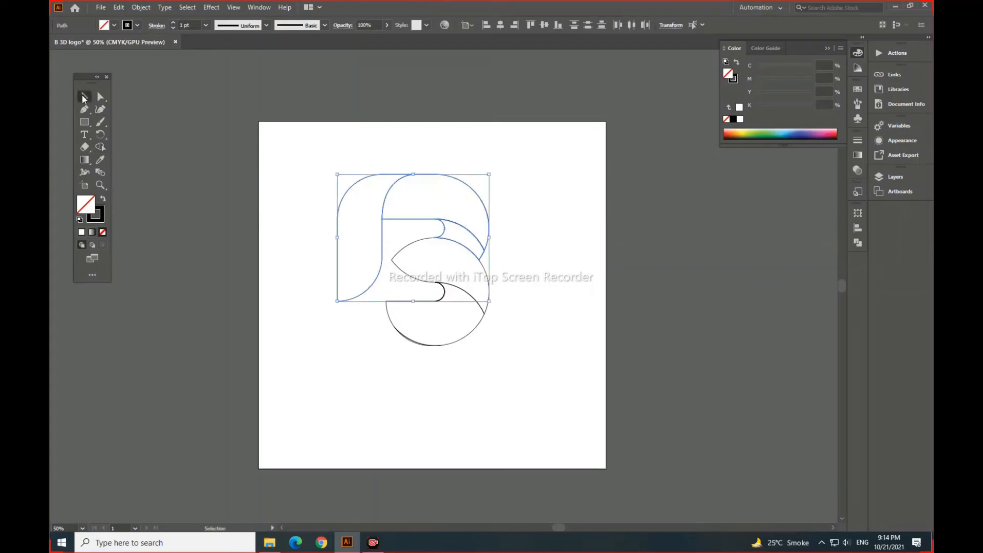
{"action": "left_click", "coordinate": [301, 239]}
Select the whole logo and move it slightly down and to the right, closer to the artboard's centre
{"action": "left_click_drag", "start_coordinate": [262, 153], "coordinate": [567, 391]}
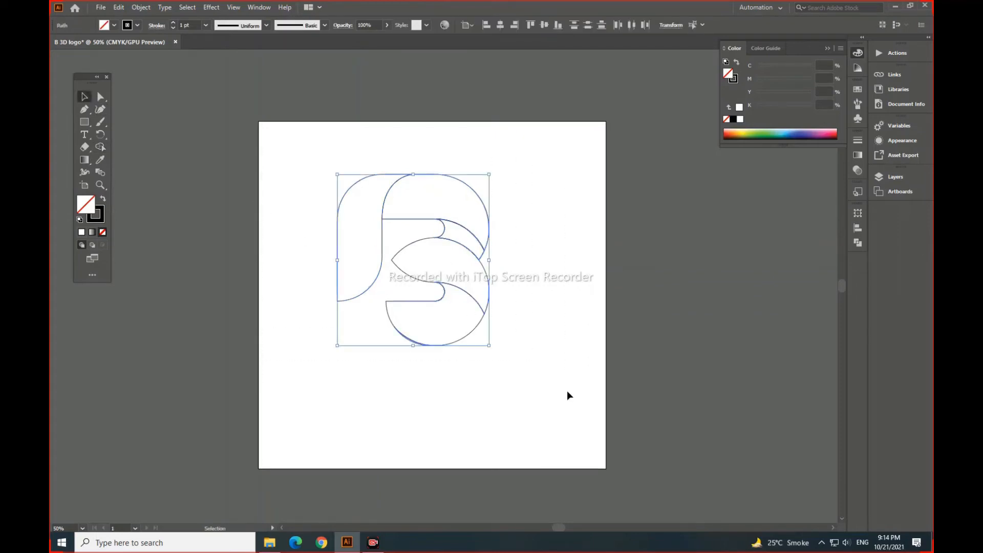
{"action": "left_click_drag", "start_coordinate": [471, 301], "coordinate": [477, 327]}
{"action": "left_click", "coordinate": [589, 341]}
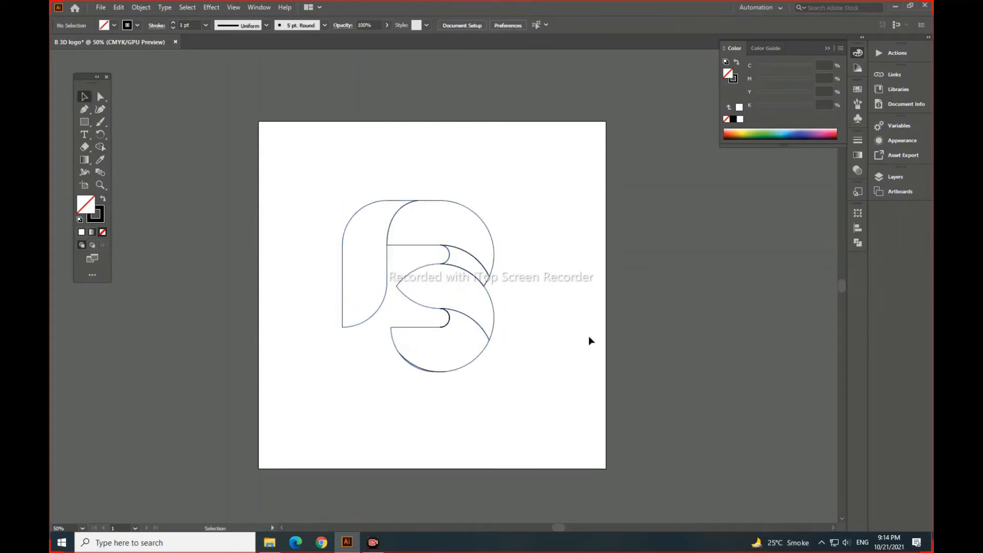
{"action": "left_click_drag", "start_coordinate": [591, 382], "coordinate": [591, 373]}
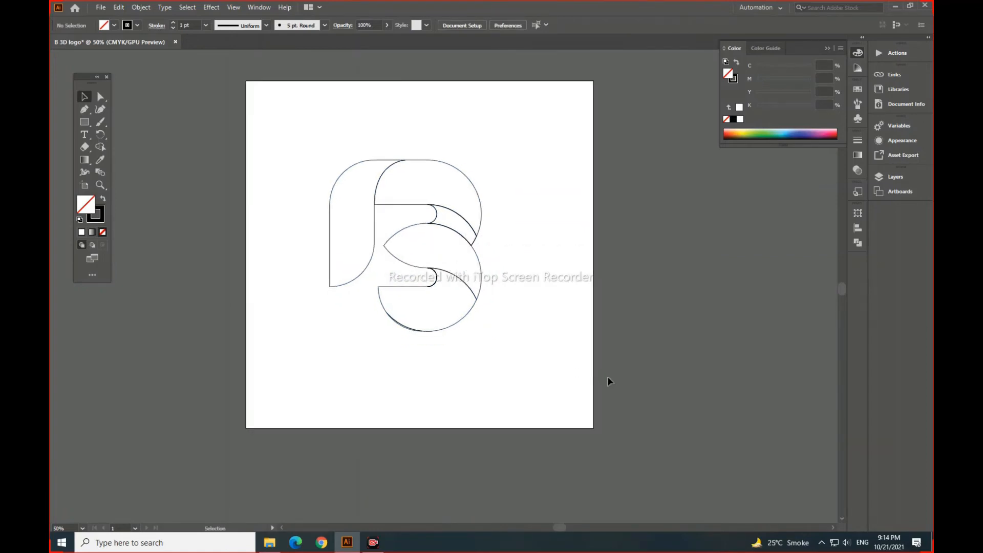
Fill the upright stem with a linear gradient from orange-red to yellow
{"action": "left_click", "coordinate": [374, 234]}
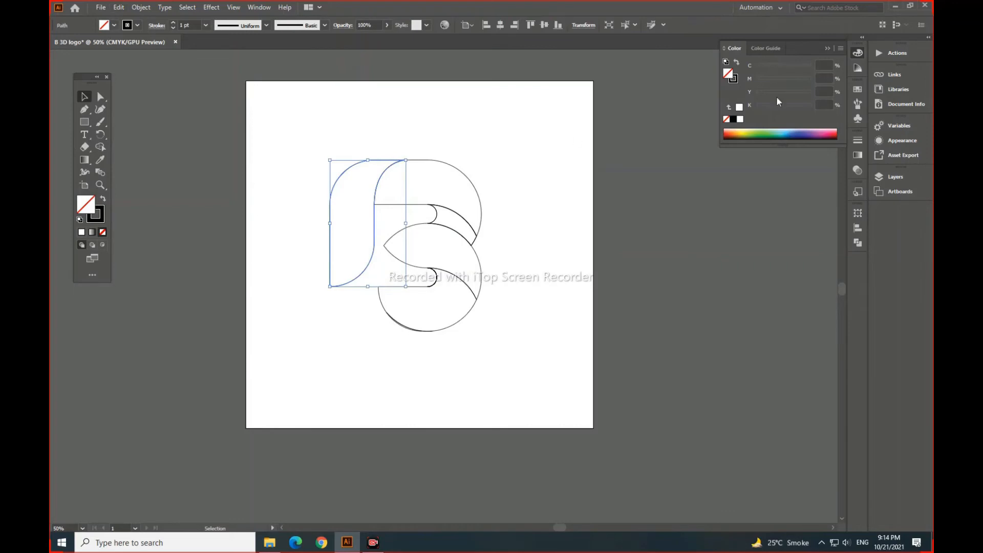
{"action": "left_click", "coordinate": [828, 49]}
{"action": "left_click", "coordinate": [858, 153]}
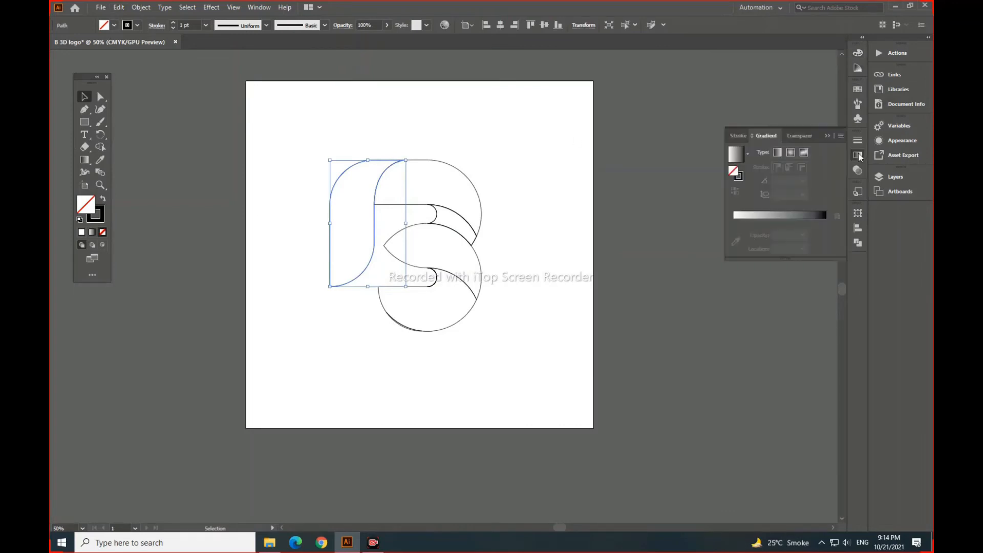
{"action": "left_click", "coordinate": [738, 158]}
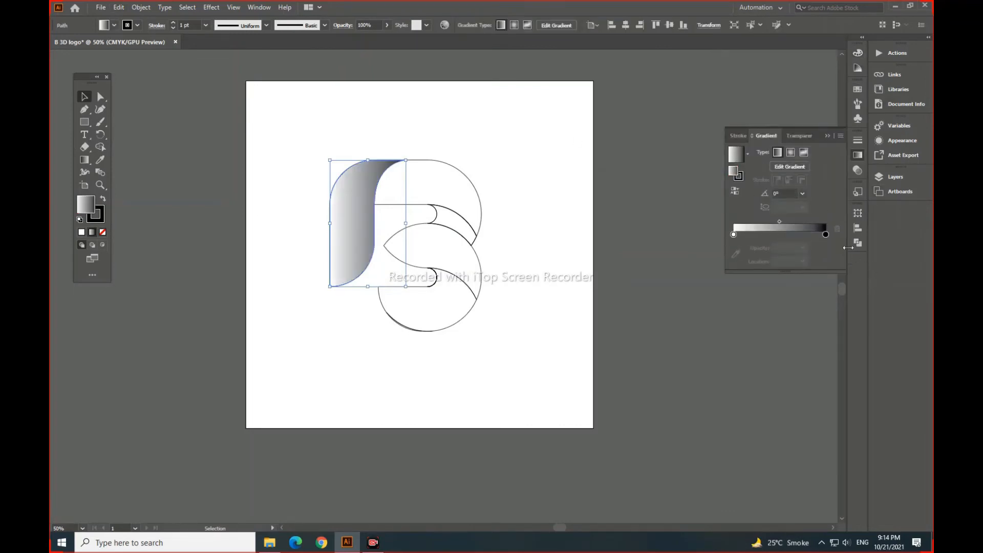
{"action": "double_click", "coordinate": [825, 235]}
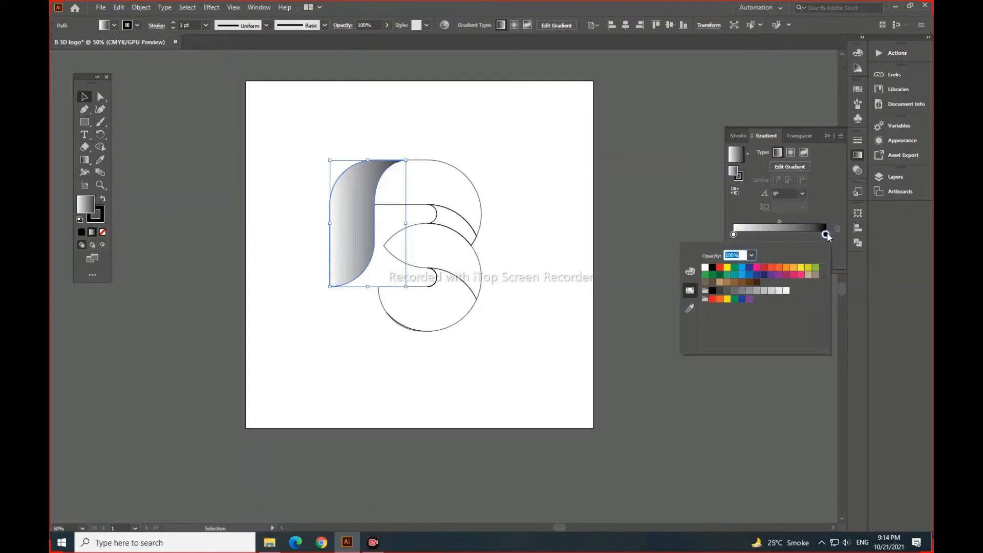
{"action": "left_click", "coordinate": [727, 267]}
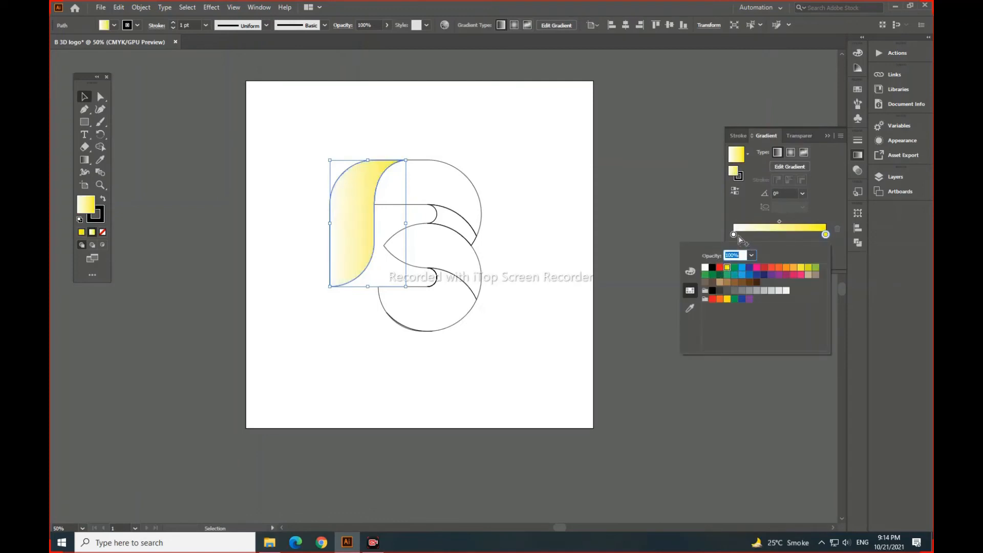
{"action": "left_click", "coordinate": [737, 238]}
{"action": "double_click", "coordinate": [734, 235]}
{"action": "left_click", "coordinate": [772, 267]}
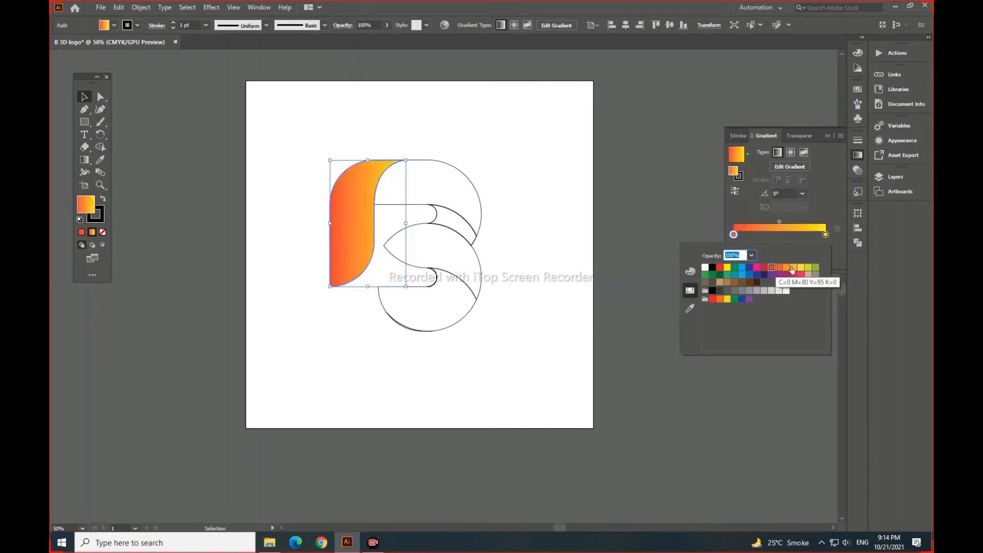
Redirect the stem's gradient to about 72° so it runs from orange-red at the foot to yellow at the top
{"action": "left_click", "coordinate": [84, 161]}
{"action": "left_click", "coordinate": [84, 159]}
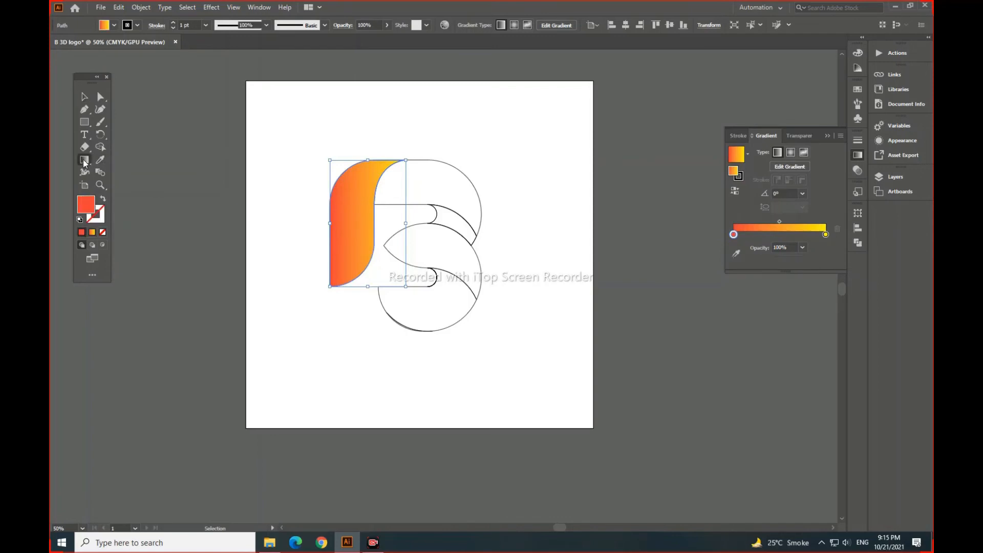
{"action": "left_click_drag", "start_coordinate": [345, 233], "coordinate": [386, 169]}
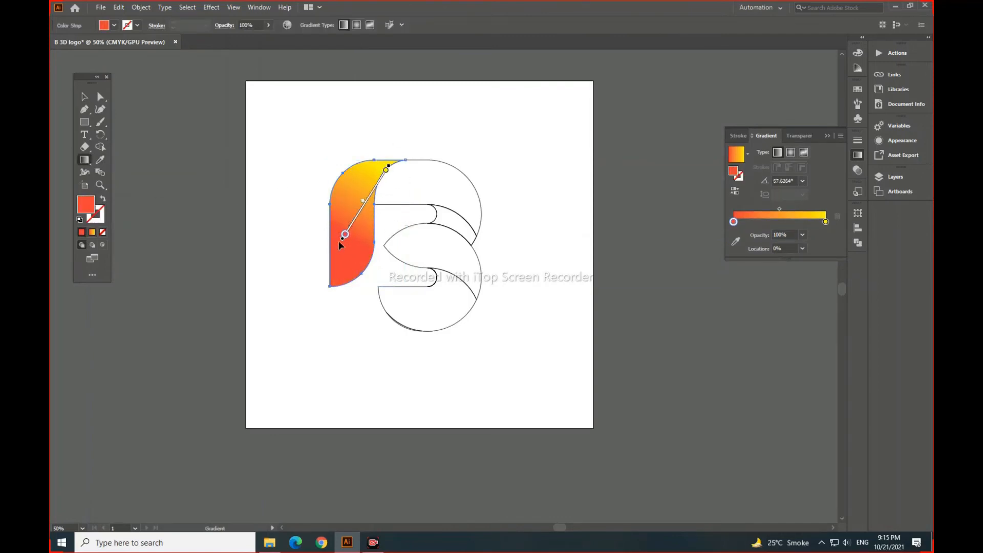
{"action": "left_click_drag", "start_coordinate": [342, 237], "coordinate": [320, 275]}
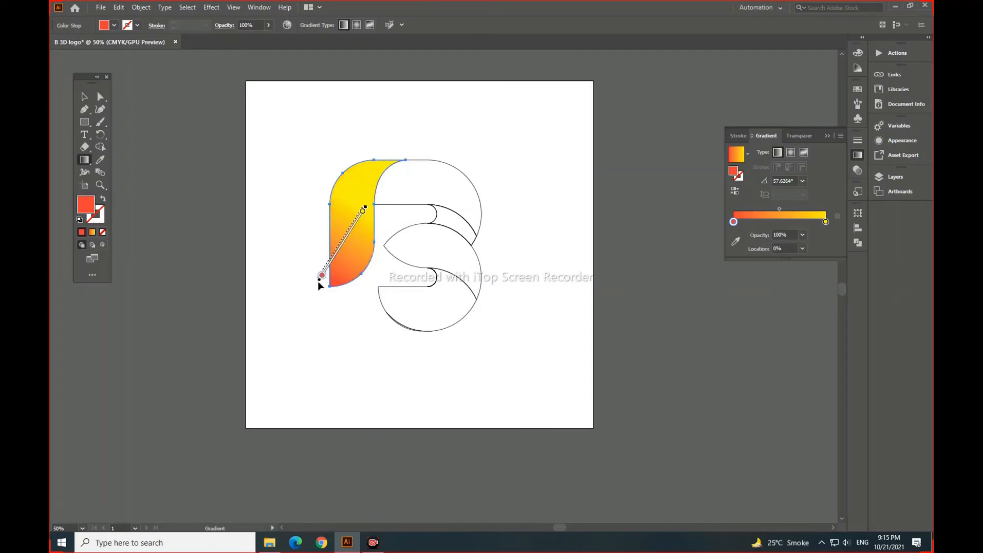
{"action": "left_click", "coordinate": [362, 209]}
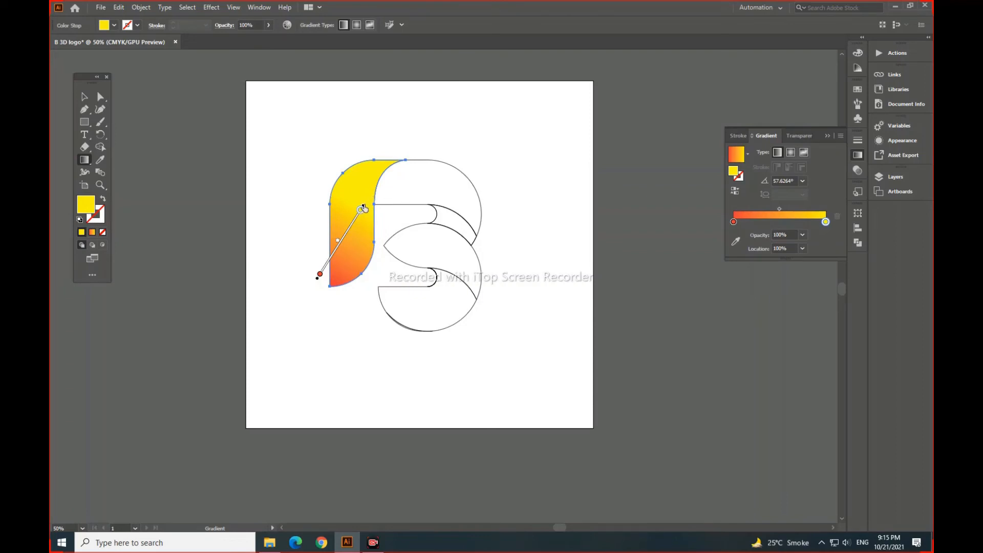
{"action": "left_click_drag", "start_coordinate": [319, 274], "coordinate": [338, 247]}
{"action": "left_click_drag", "start_coordinate": [361, 210], "coordinate": [419, 116]}
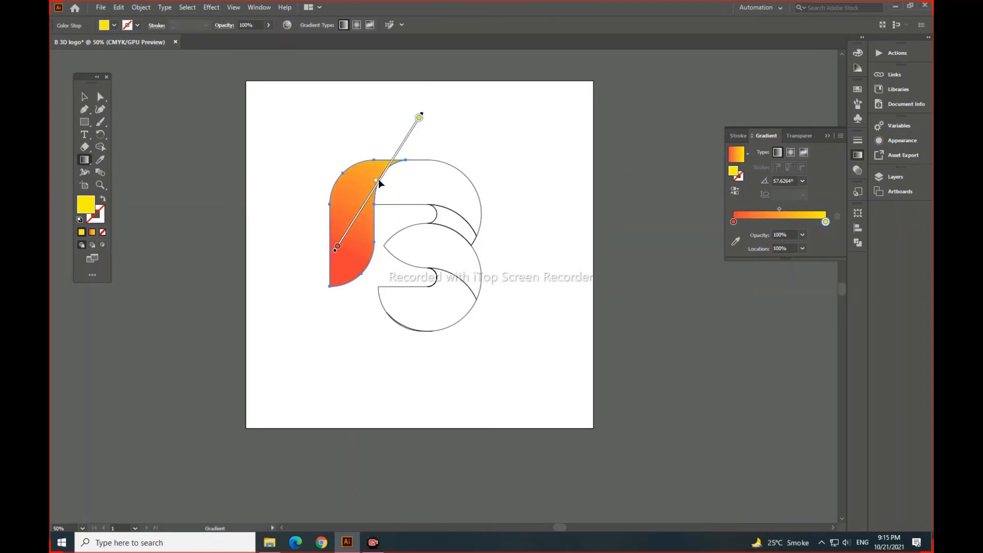
{"action": "left_click_drag", "start_coordinate": [379, 180], "coordinate": [358, 219]}
{"action": "left_click_drag", "start_coordinate": [399, 146], "coordinate": [363, 134]}
{"action": "mouse_move", "coordinate": [348, 194]}
{"action": "left_mouse_down"}
{"action": "mouse_move", "coordinate": [365, 199]}
{"action": "mouse_move", "coordinate": [356, 215]}
{"action": "left_mouse_up"}
Remove the stroke from the upright stem
{"action": "left_click", "coordinate": [84, 96]}
{"action": "left_click", "coordinate": [200, 186]}
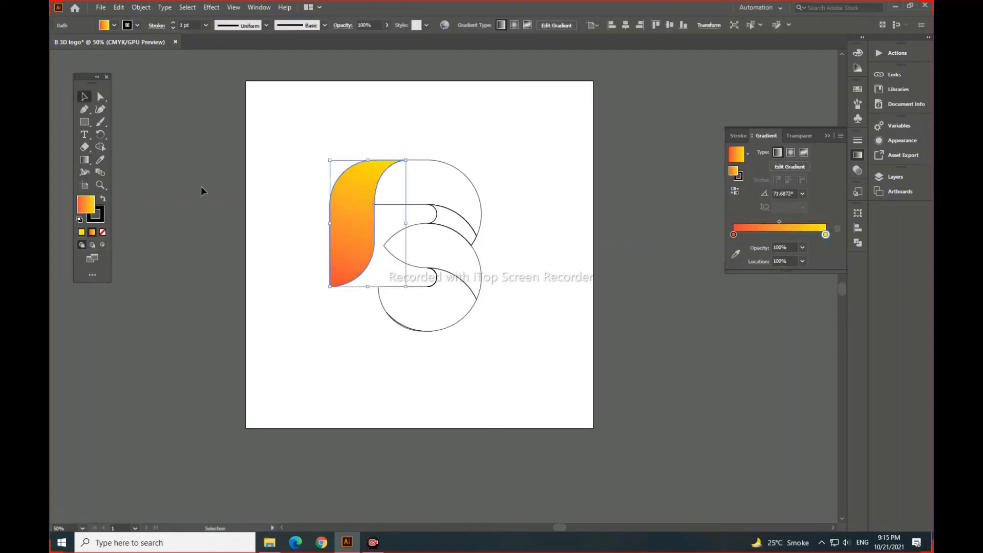
{"action": "left_click", "coordinate": [362, 248]}
{"action": "left_click", "coordinate": [105, 234]}
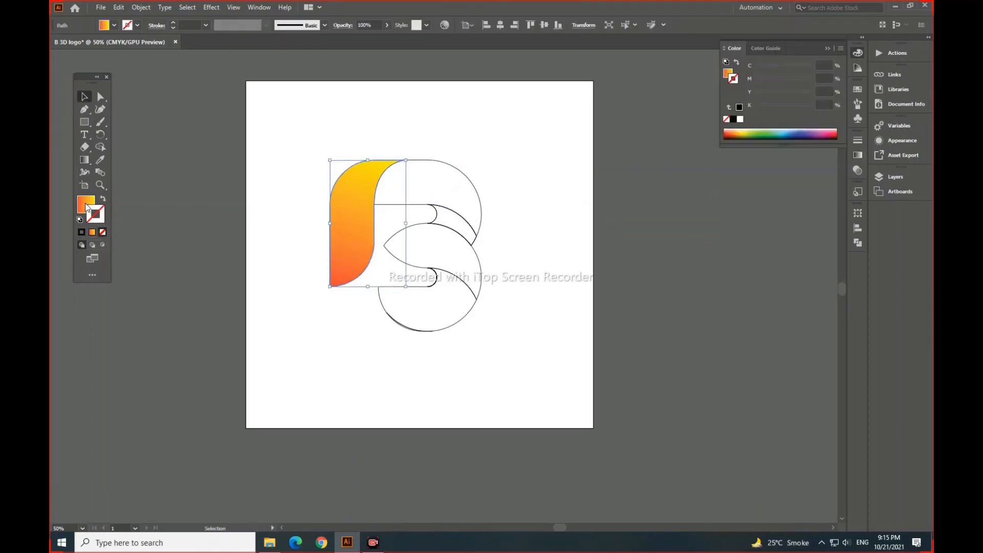
{"action": "left_click", "coordinate": [208, 165]}
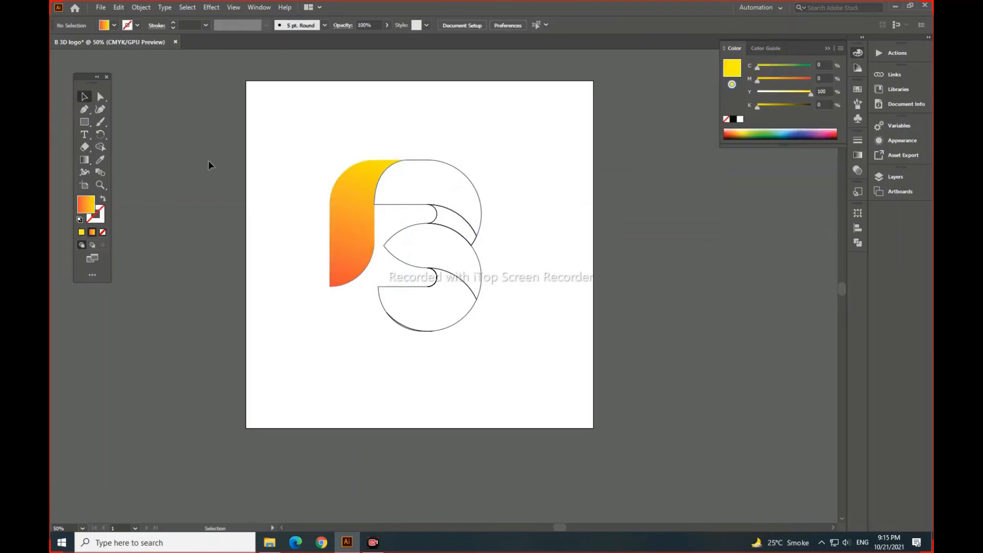
Fill the curved top bar with a linear gradient from dark green to a lighter green
{"action": "left_click", "coordinate": [452, 165]}
{"action": "double_click", "coordinate": [85, 160]}
{"action": "left_click", "coordinate": [825, 222]}
{"action": "double_click", "coordinate": [825, 222]}
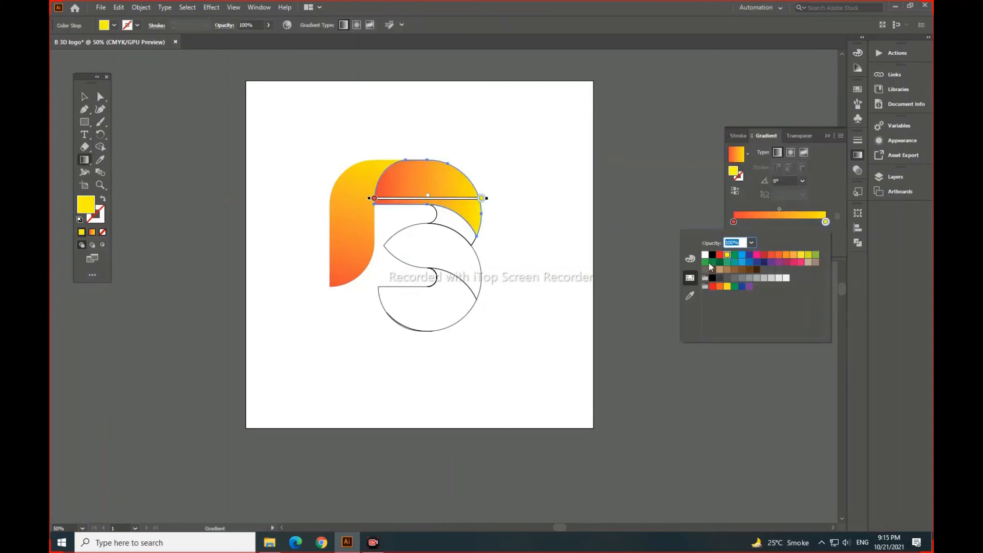
{"action": "left_click", "coordinate": [707, 263]}
{"action": "double_click", "coordinate": [733, 221]}
{"action": "left_click", "coordinate": [720, 262]}
{"action": "left_click", "coordinate": [727, 263]}
Adjust the top bar's green gradient to slant slightly downward at about -16°
{"action": "left_click_drag", "start_coordinate": [486, 198], "coordinate": [527, 199]}
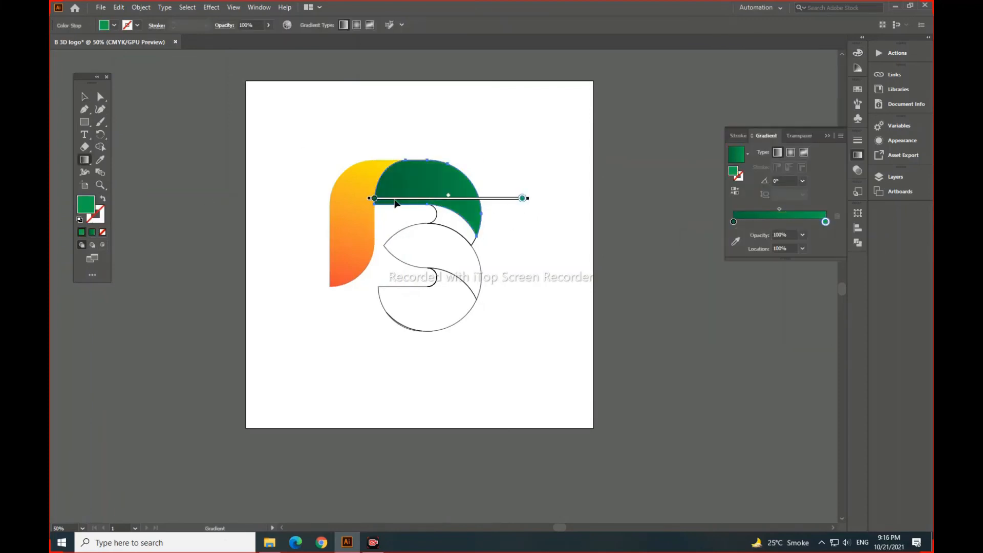
{"action": "left_click_drag", "start_coordinate": [440, 198], "coordinate": [396, 198]}
{"action": "left_click_drag", "start_coordinate": [486, 199], "coordinate": [479, 241]}
{"action": "left_click_drag", "start_coordinate": [420, 225], "coordinate": [451, 197]}
{"action": "left_click_drag", "start_coordinate": [507, 215], "coordinate": [482, 209]}
{"action": "left_click_drag", "start_coordinate": [455, 197], "coordinate": [454, 200]}
Remove the stroke from the green top bar
{"action": "left_click", "coordinate": [84, 98]}
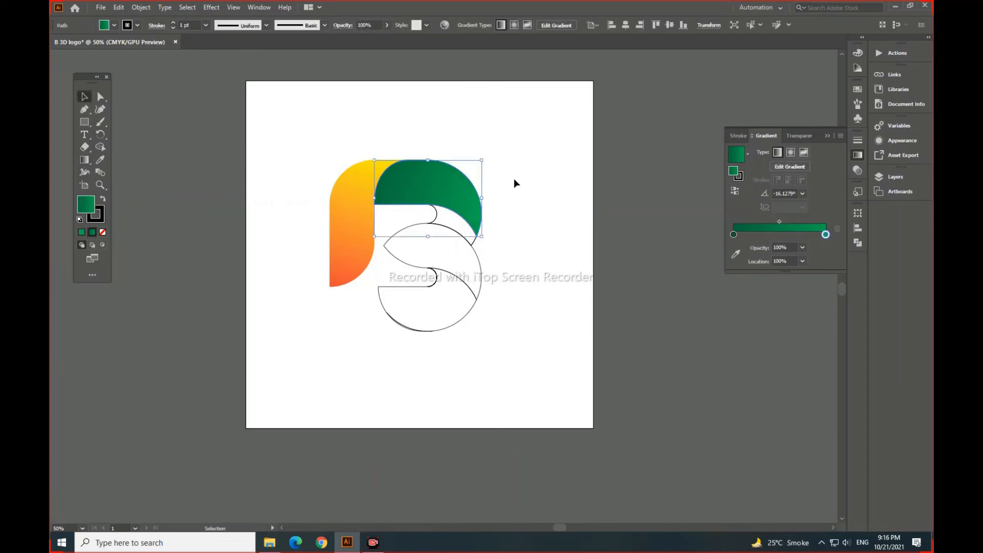
{"action": "left_click", "coordinate": [91, 218]}
{"action": "left_click", "coordinate": [103, 232]}
{"action": "left_click", "coordinate": [306, 162]}
Fill the small curved piece beneath the green bar with the orange-red to yellow gradient at about -126°, without a stroke
{"action": "left_click", "coordinate": [456, 214]}
{"action": "key", "text": "g"}
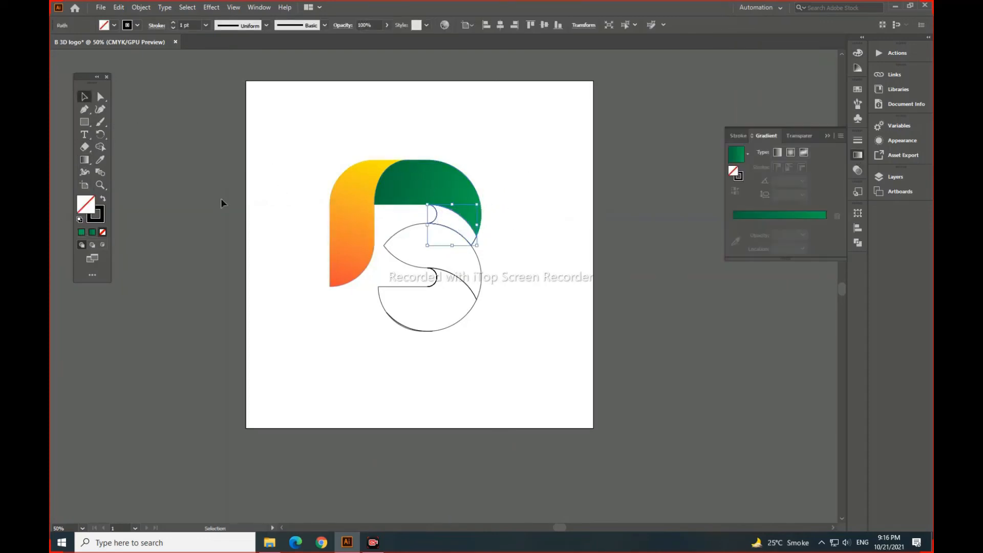
{"action": "left_click", "coordinate": [451, 215]}
{"action": "mouse_move", "coordinate": [449, 223]}
{"action": "left_mouse_down"}
{"action": "mouse_move", "coordinate": [420, 265]}
{"action": "mouse_move", "coordinate": [459, 211]}
{"action": "mouse_move", "coordinate": [447, 229]}
{"action": "left_mouse_up"}
{"action": "left_click", "coordinate": [84, 96]}
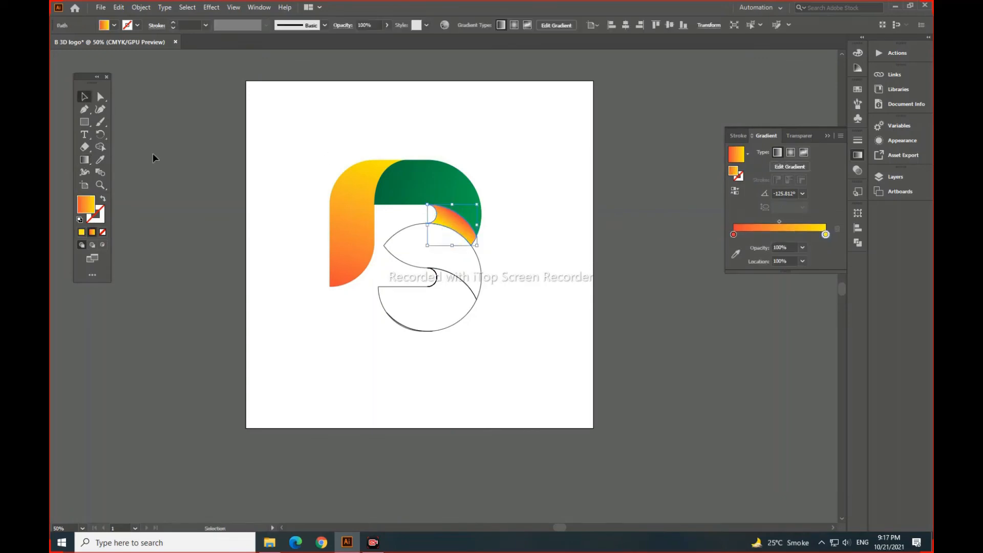
{"action": "left_click", "coordinate": [154, 156]}
Fill the middle curved shape with a linear gradient from dark blue to light blue, angled at about -22°
{"action": "left_click", "coordinate": [474, 248]}
{"action": "left_click", "coordinate": [860, 160]}
{"action": "left_click", "coordinate": [779, 215]}
{"action": "double_click", "coordinate": [825, 234]}
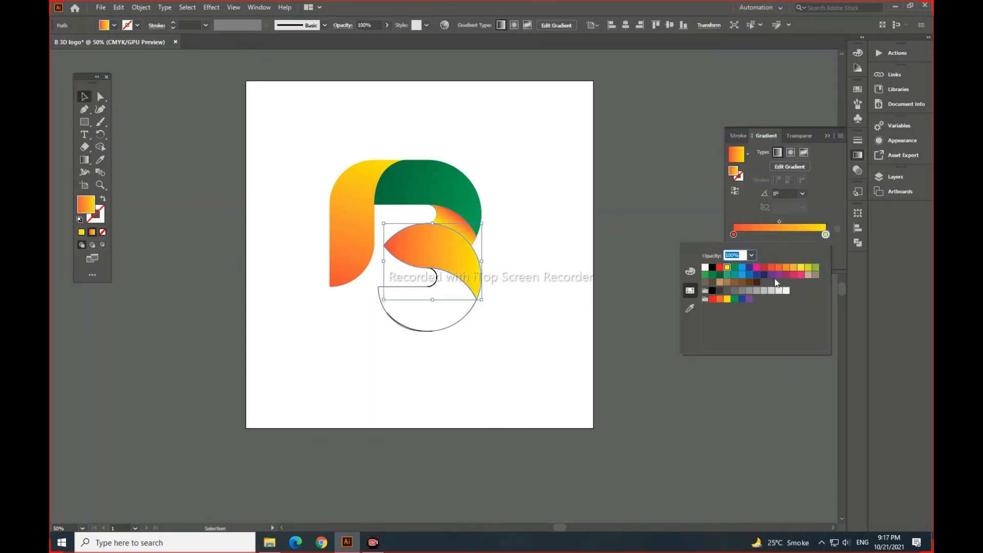
{"action": "left_click", "coordinate": [742, 269]}
{"action": "double_click", "coordinate": [733, 234]}
{"action": "left_click", "coordinate": [764, 275]}
{"action": "left_click", "coordinate": [84, 160]}
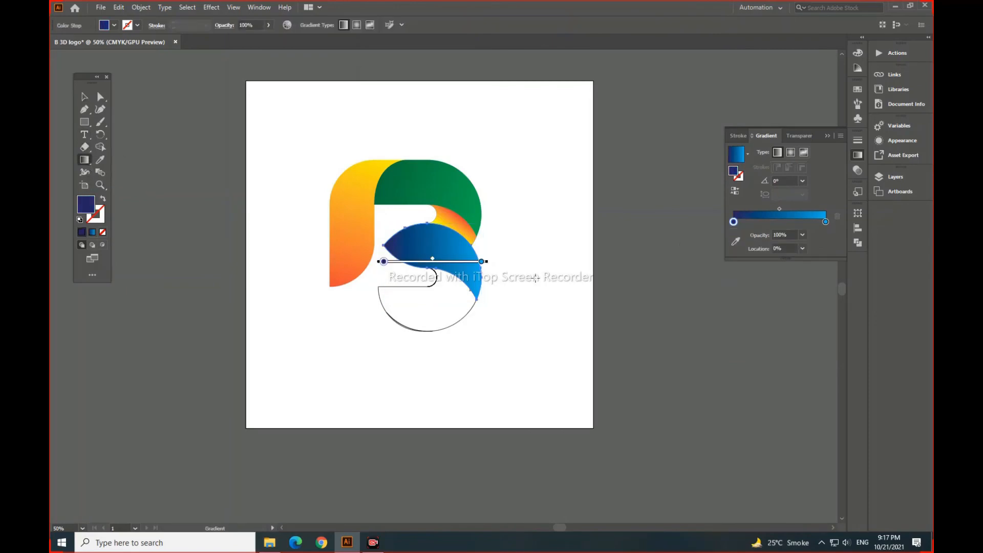
{"action": "left_click_drag", "start_coordinate": [401, 243], "coordinate": [509, 281]}
{"action": "left_click", "coordinate": [84, 109]}
{"action": "key", "text": "ctrl+shift+a"}
{"action": "left_click", "coordinate": [432, 282]}
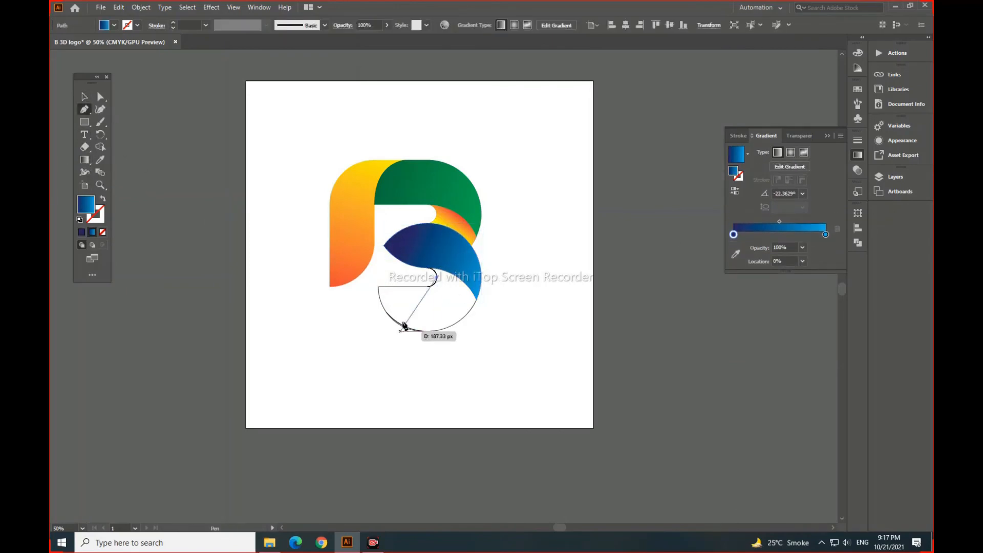
{"action": "left_click", "coordinate": [84, 97]}
Select the lower shapes and delete the thin sliver along the bottom shape's lower-left edge with Shape Builder
{"action": "left_click_drag", "start_coordinate": [486, 353], "coordinate": [345, 298]}
{"action": "scroll", "coordinate": [421, 302], "scroll_direction": "up", "scroll_amount": 4}
{"action": "left_click", "coordinate": [101, 147]}
{"action": "left_click", "coordinate": [346, 394], "text": "alt"}
{"action": "scroll", "coordinate": [499, 389], "scroll_direction": "down", "scroll_amount": 4}
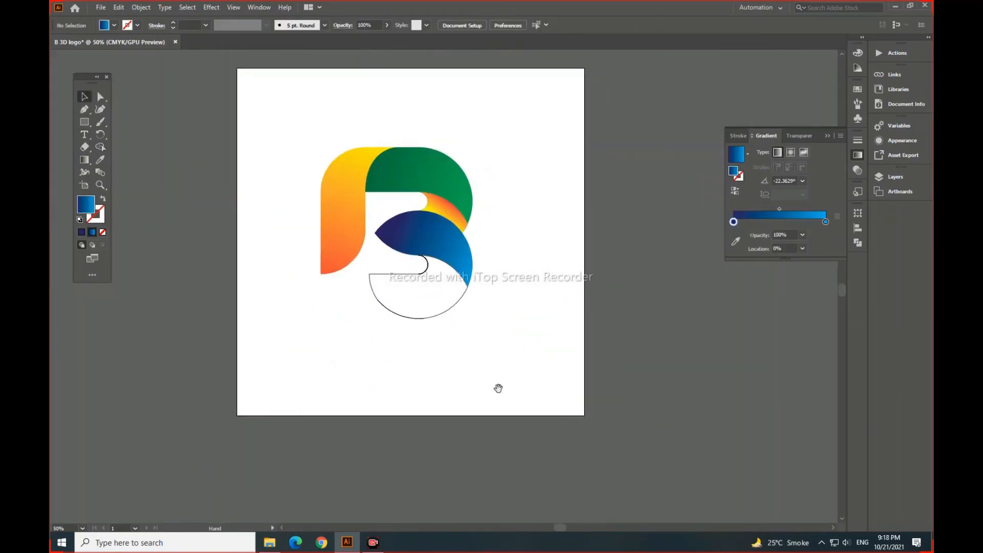
Try to draw a curved Pen path from the inner notch to the lower-left edge of the bottom shape
{"action": "key", "text": "p"}
{"action": "left_click", "coordinate": [427, 265]}
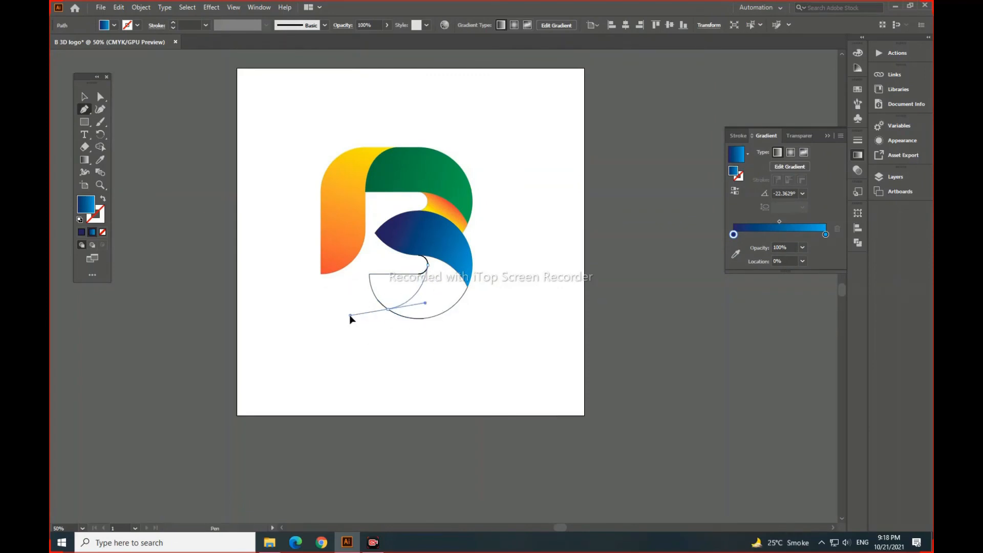
{"action": "key", "text": "ctrl+shift+a"}
{"action": "key", "text": "v"}
Round the sharp left corner of the bottom shape and the pointed left tip of the blue shape, the latter by about 55 px
{"action": "scroll", "coordinate": [457, 365], "scroll_direction": "up", "scroll_amount": 1}
{"action": "left_click", "coordinate": [457, 364]}
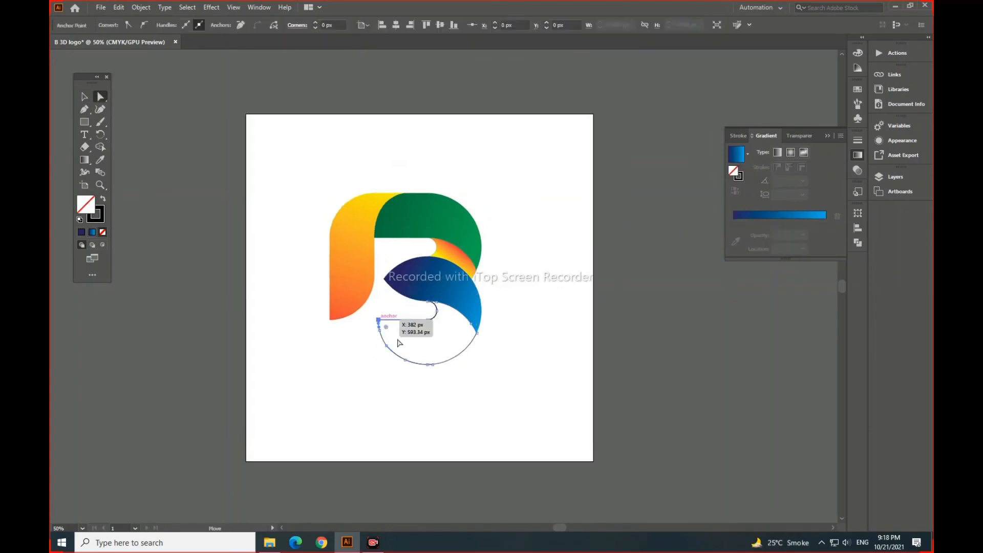
{"action": "left_click", "coordinate": [100, 96]}
{"action": "left_click", "coordinate": [402, 282]}
{"action": "left_click_drag", "start_coordinate": [402, 281], "coordinate": [410, 285]}
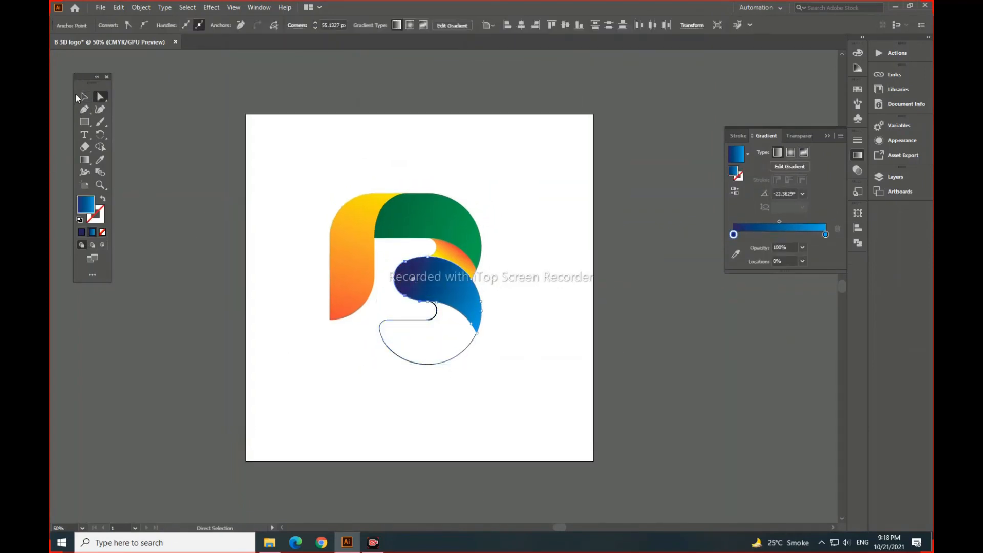
{"action": "key", "text": "v"}
Fill the bottom shape with a diagonal linear gradient from yellow at its lower left to dark green at its upper right
{"action": "scroll", "coordinate": [402, 322], "scroll_direction": "right", "scroll_amount": 1}
{"action": "left_click", "coordinate": [403, 321]}
{"action": "left_click", "coordinate": [857, 155]}
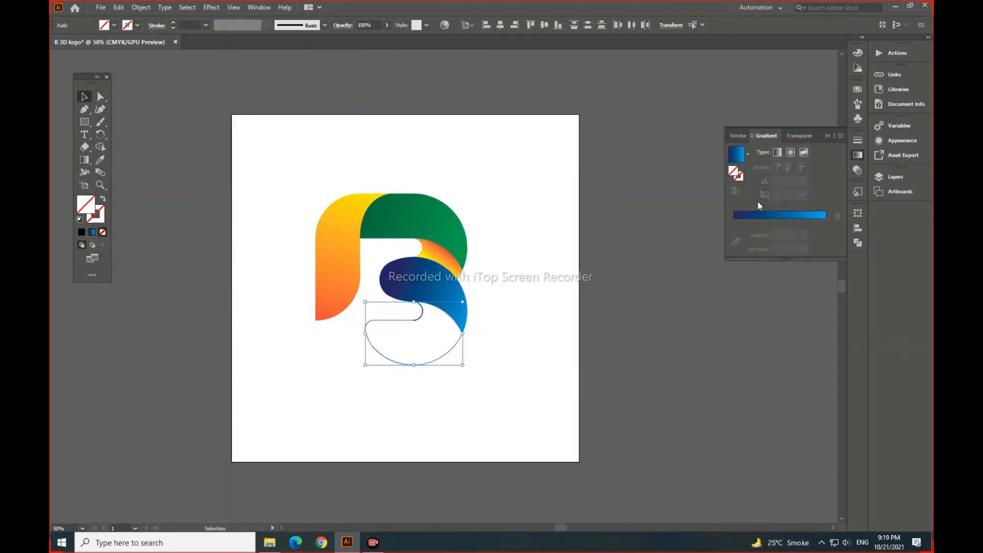
{"action": "left_click", "coordinate": [758, 214]}
{"action": "left_click", "coordinate": [100, 147]}
{"action": "left_click", "coordinate": [101, 160]}
{"action": "left_click", "coordinate": [410, 218]}
{"action": "double_click", "coordinate": [733, 221]}
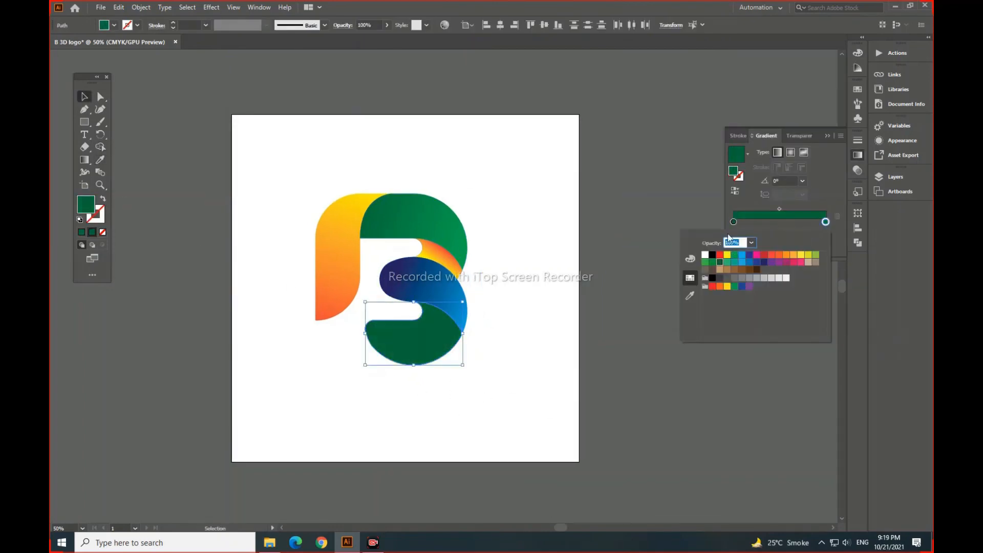
{"action": "left_click", "coordinate": [733, 267]}
{"action": "key", "text": "Escape"}
{"action": "key", "text": "g"}
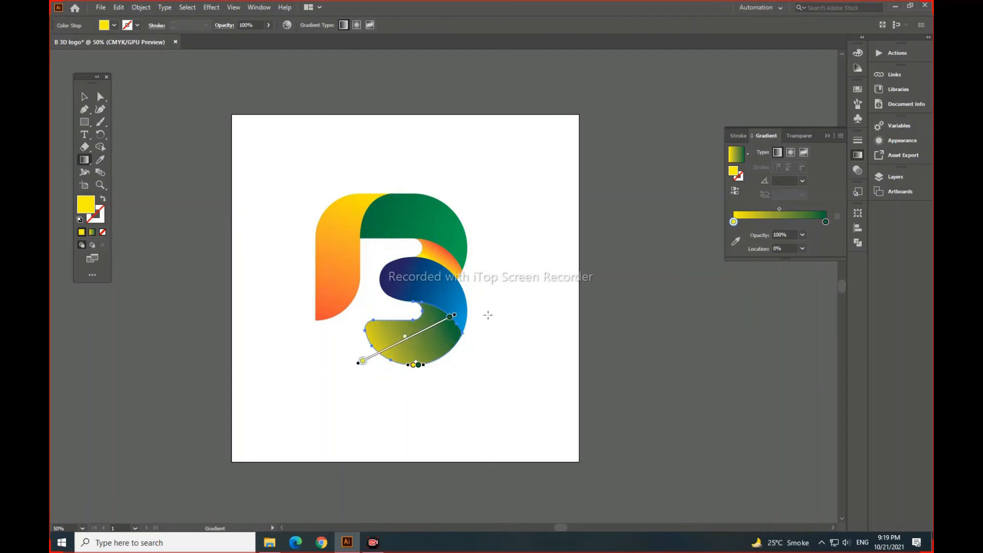
Select the whole logo, scale it down slightly and move it toward the top of the artboard
{"action": "key", "text": "v"}
{"action": "left_click_drag", "start_coordinate": [548, 417], "coordinate": [306, 183]}
{"action": "left_click_drag", "start_coordinate": [413, 248], "coordinate": [414, 200]}
{"action": "left_click", "coordinate": [186, 302]}
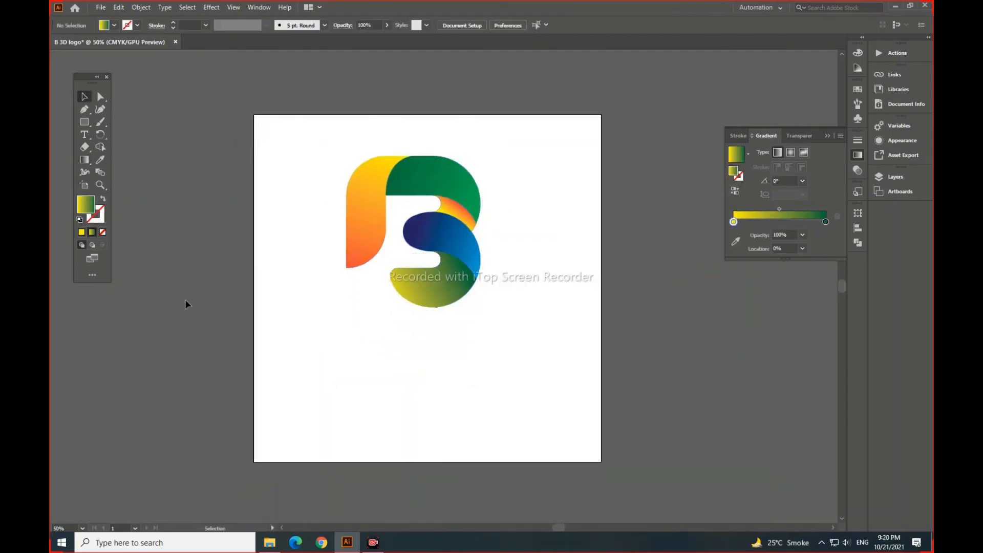
Add the text COMPANY NAME below the logo, enlarged to about 75 pt and roughly centred under it
{"action": "left_click", "coordinate": [84, 134]}
{"action": "left_click", "coordinate": [403, 358]}
{"action": "left_click", "coordinate": [85, 97]}
{"action": "mouse_move", "coordinate": [433, 360]}
{"action": "left_mouse_down"}
{"action": "mouse_move", "coordinate": [587, 384]}
{"action": "mouse_move", "coordinate": [419, 372]}
{"action": "left_mouse_up"}
{"action": "left_click", "coordinate": [84, 134]}
{"action": "type", "text": "OMPANY NAME"}
{"action": "left_click", "coordinate": [85, 96]}
{"action": "left_click_drag", "start_coordinate": [509, 372], "coordinate": [435, 350]}
Change the font of the COMPANY NAME text to Arciform
{"action": "left_click", "coordinate": [468, 25]}
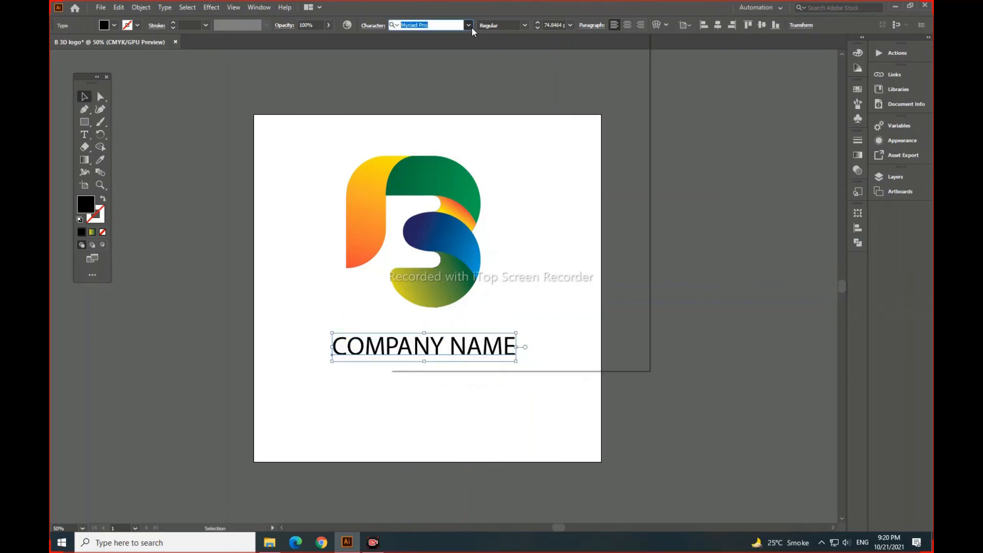
{"action": "left_click", "coordinate": [495, 93]}
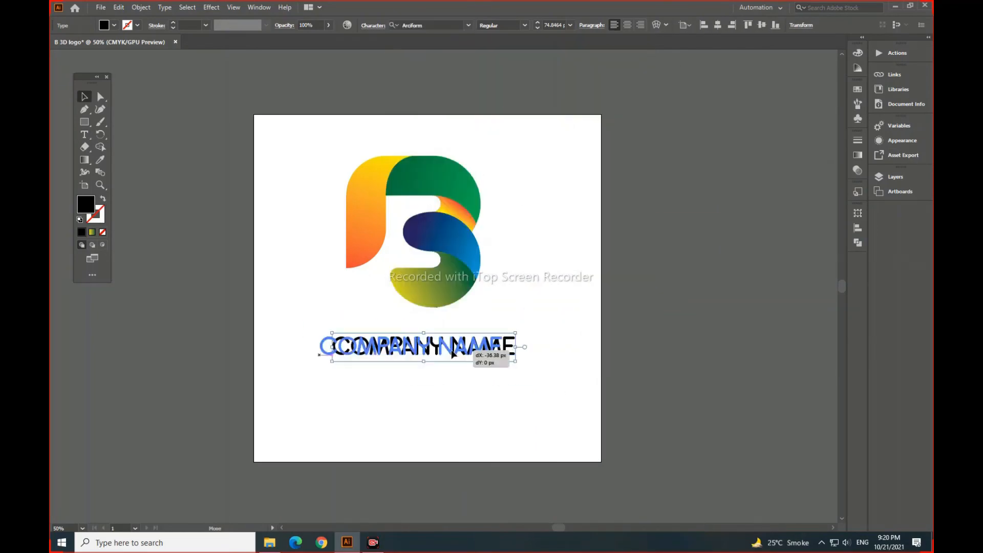
{"action": "key", "text": "Escape"}
Place the COMPANY NAME text to the right of the logo, then scale both down and centre them on the artboard
{"action": "left_click", "coordinate": [658, 62]}
{"action": "left_click_drag", "start_coordinate": [447, 348], "coordinate": [447, 345]}
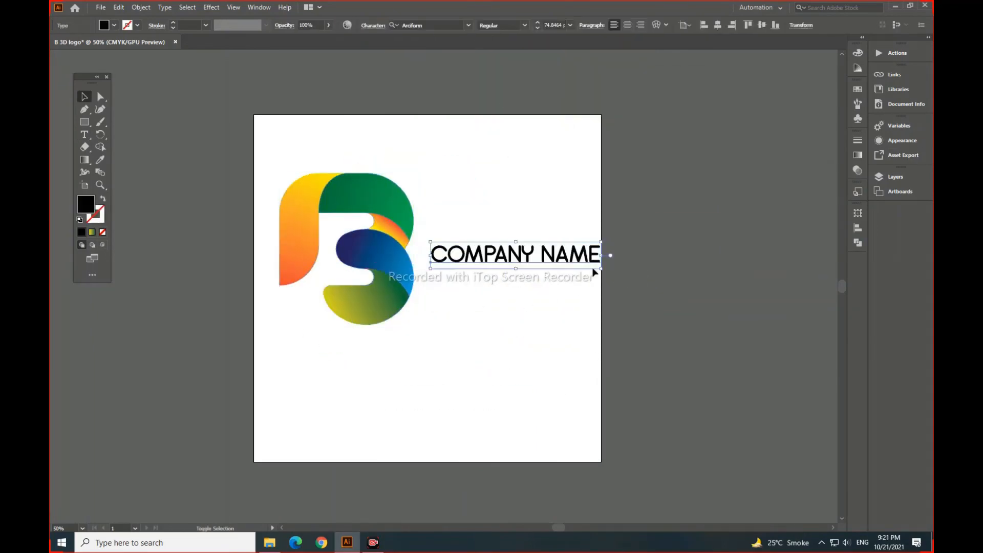
{"action": "right_click", "coordinate": [439, 290]}
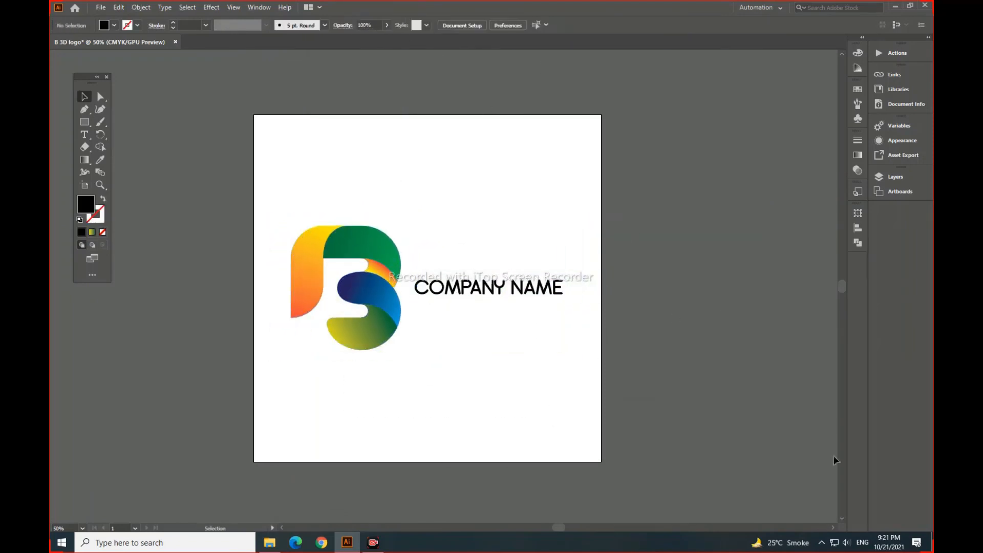
Copy the B logo into Photoshop's Your Logo.psb as a vector smart object, enlarged and placed near the canvas centre
{"action": "right_click", "coordinate": [472, 290]}
{"action": "left_click_drag", "start_coordinate": [377, 267], "coordinate": [409, 364]}
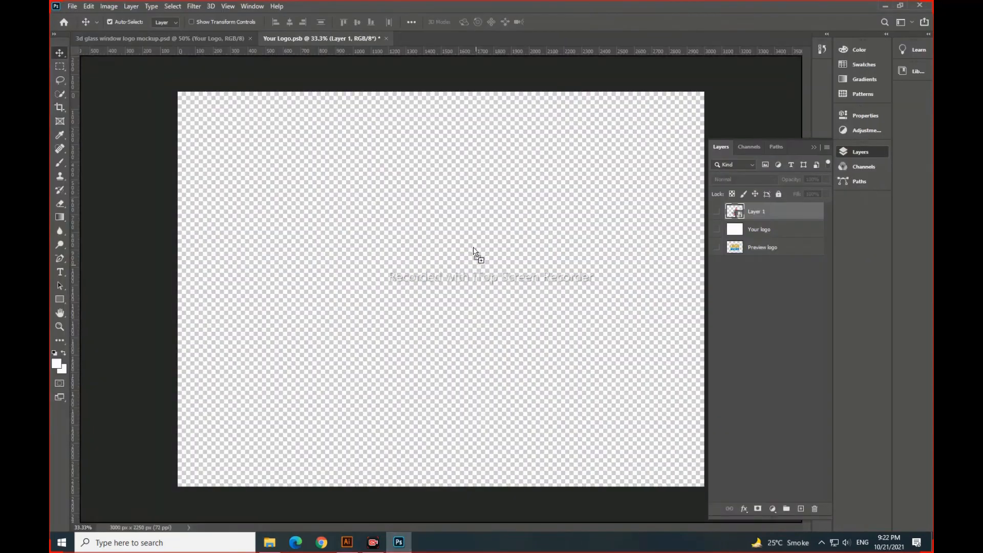
{"action": "key", "text": "ctrl+v"}
{"action": "key", "text": "ctrl+t"}
{"action": "left_click_drag", "start_coordinate": [501, 278], "coordinate": [572, 360]}
{"action": "left_click_drag", "start_coordinate": [522, 249], "coordinate": [498, 297]}
{"action": "key", "text": "Return"}
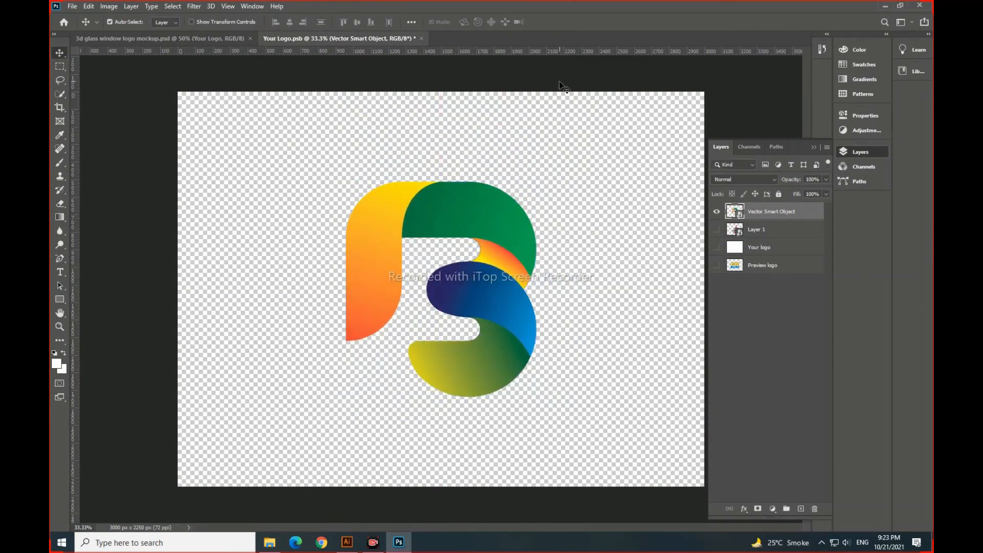
Save Your Logo.psb and return to 3d glass window logo mockup.psd to show the logo on the glass
{"action": "key", "text": "ctrl+s"}
{"action": "left_click", "coordinate": [225, 38]}
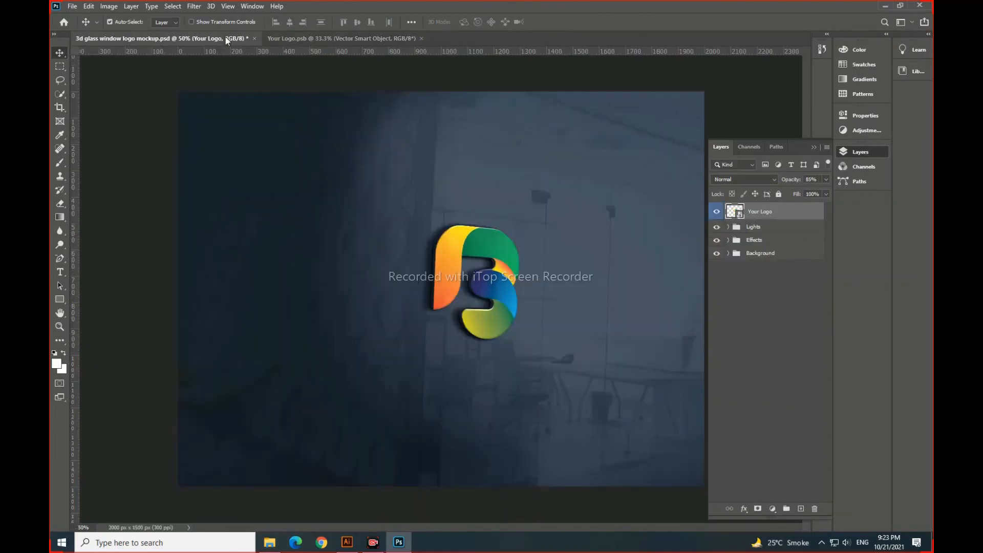
{"action": "left_click", "coordinate": [528, 254]}
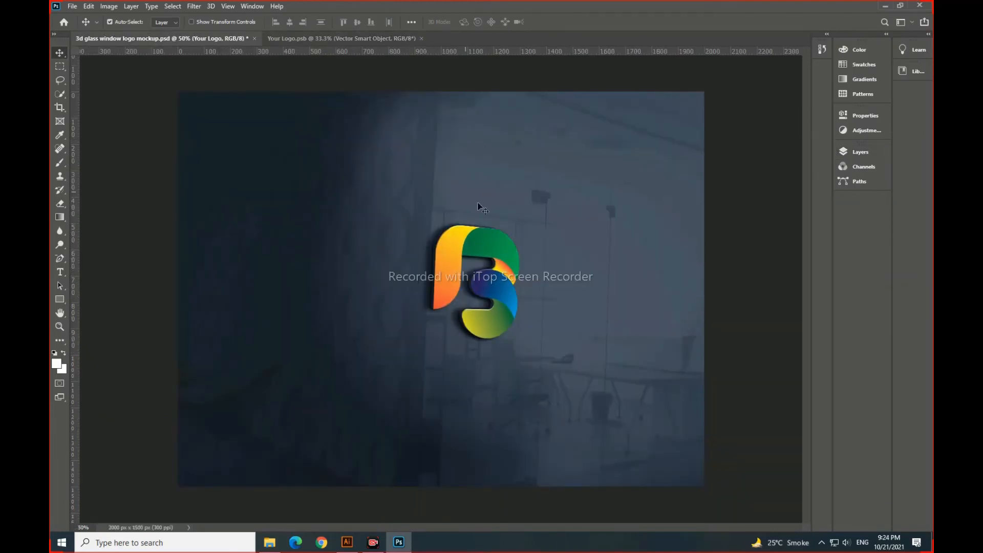